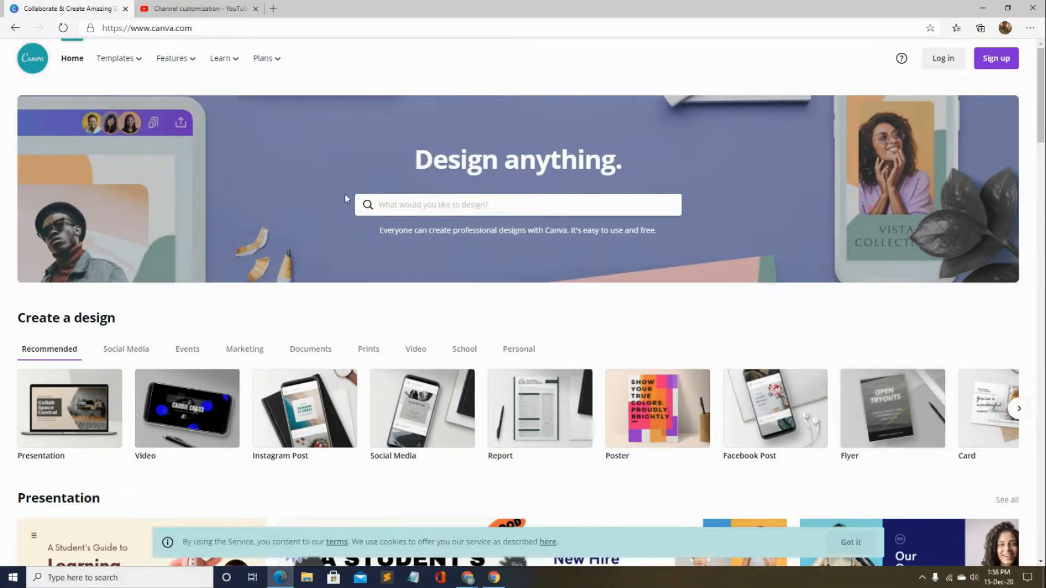
Step: Find the YouTube Channel Art design type, create a design with it, and apply the starry "Rufus Strikes and Wins" template
click(485, 210)
text(yo)
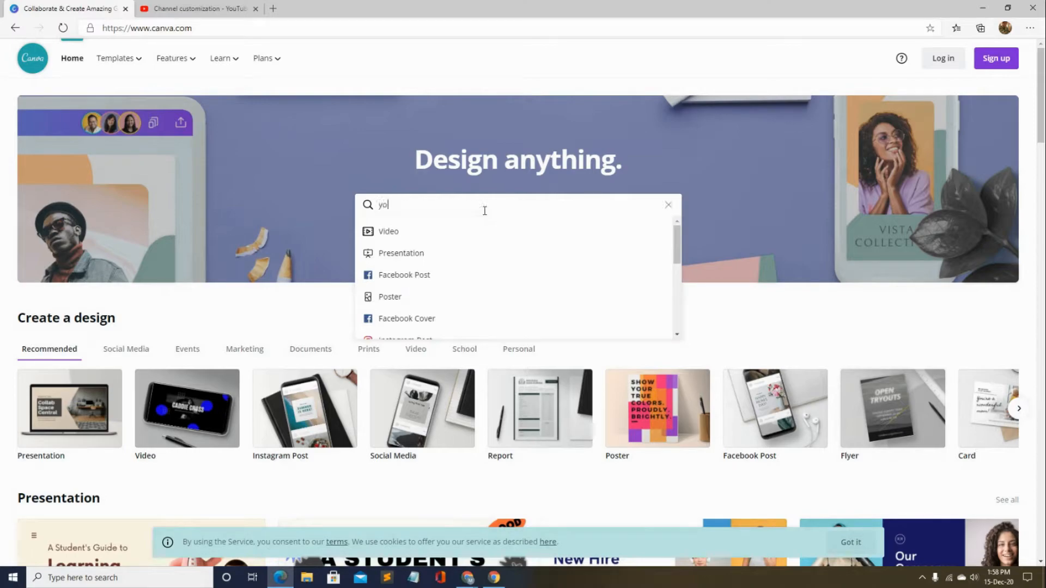
text(utube)
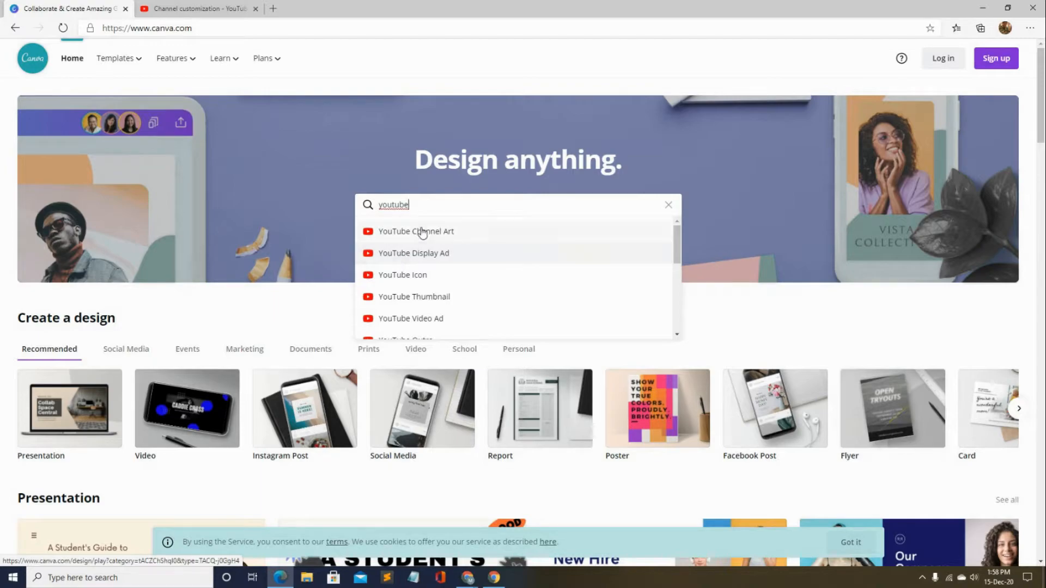
click(460, 241)
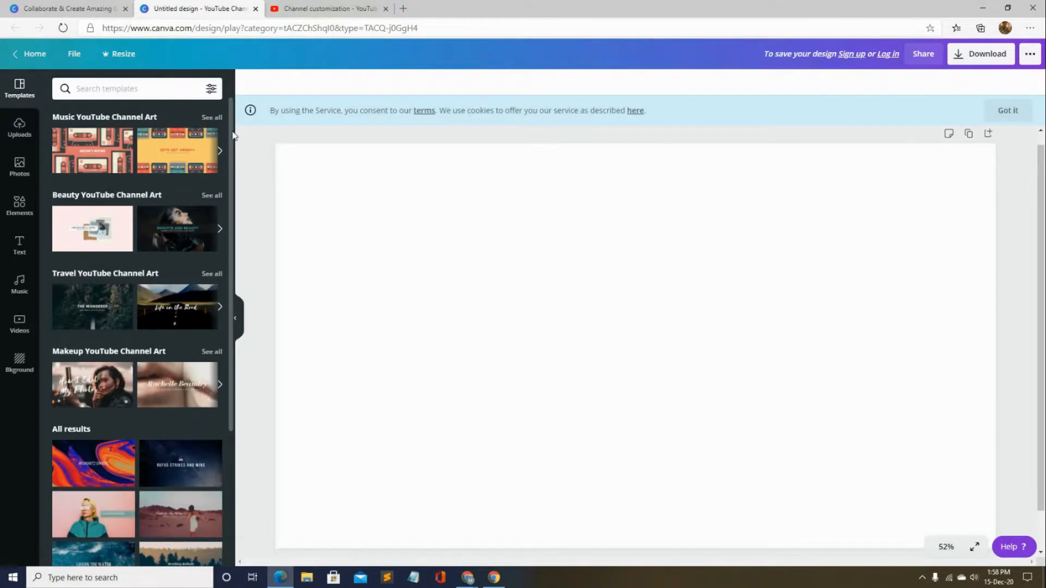
drag(231, 129, 250, 221)
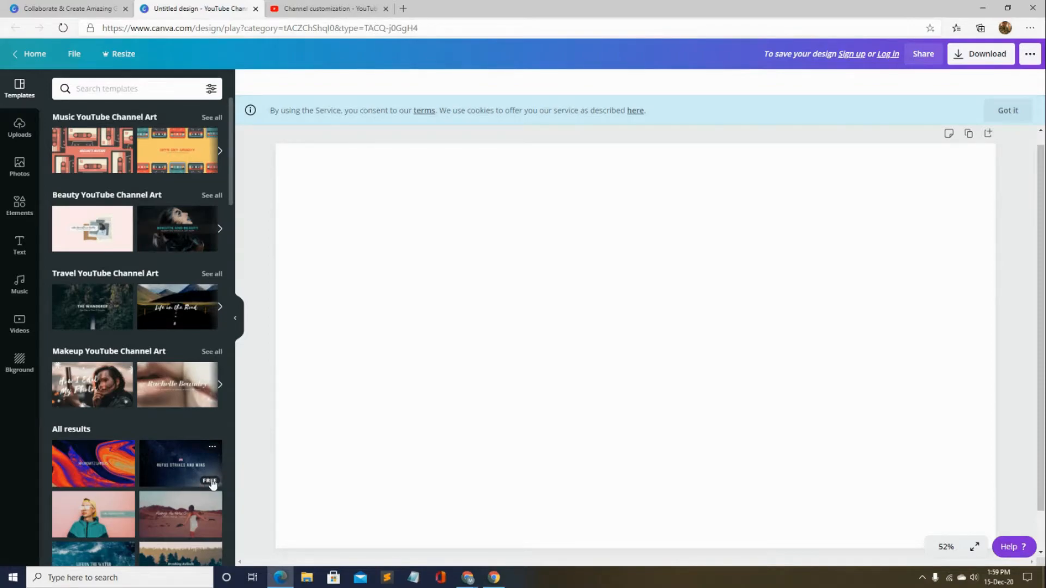
click(172, 470)
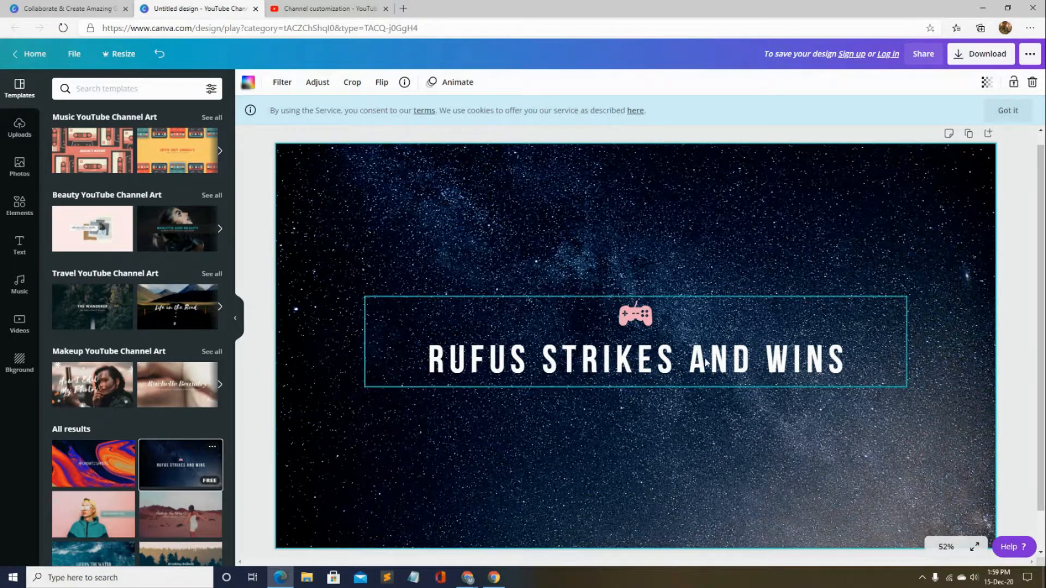
Step: Replace the banner heading with "TRICK & TREAT" and delete the game controller icon above it
click(576, 367)
drag(869, 370, 434, 366)
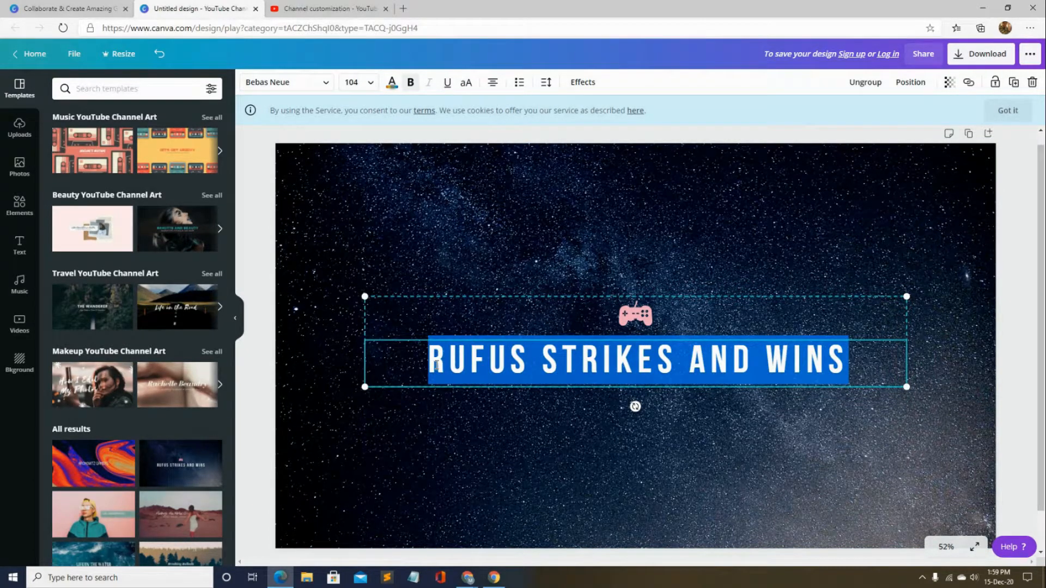
text(TR)
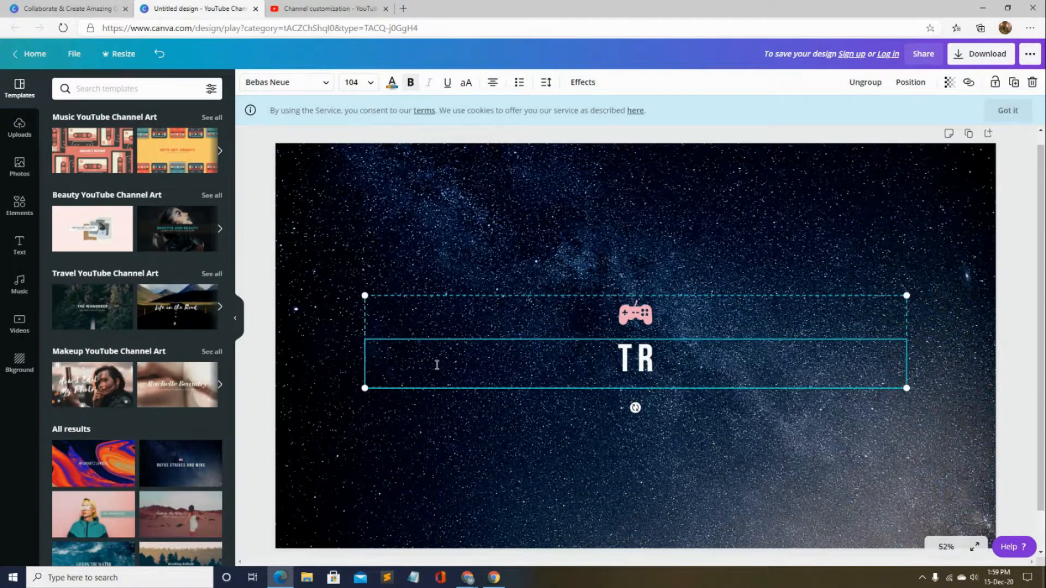
text(IC)
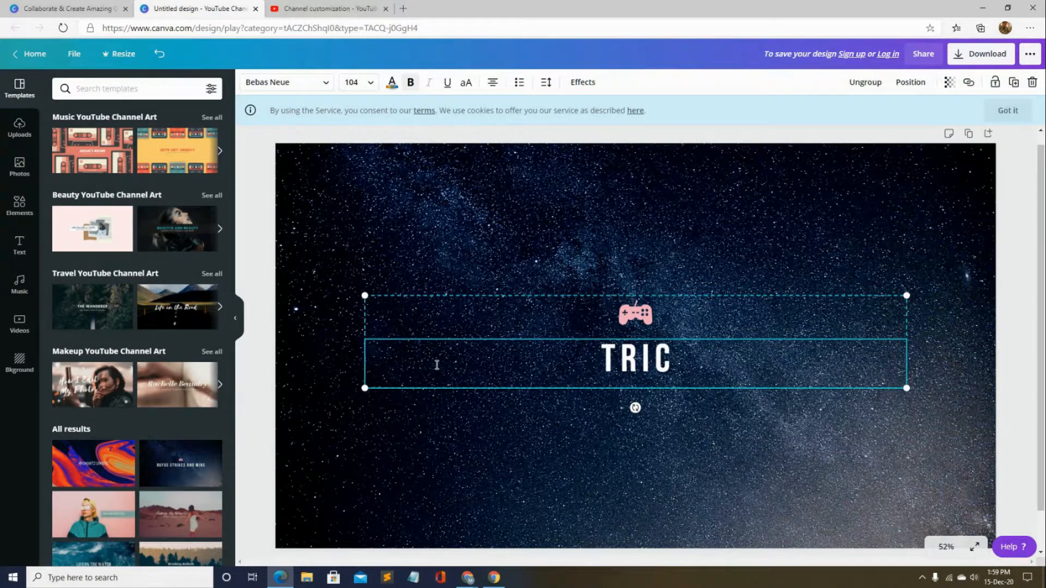
text(K)
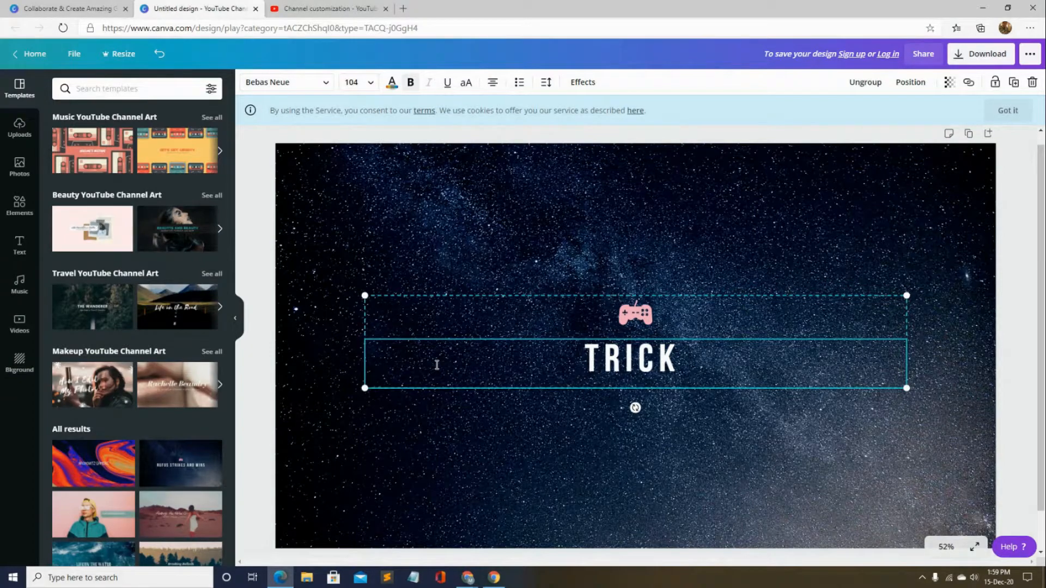
text( & TREA)
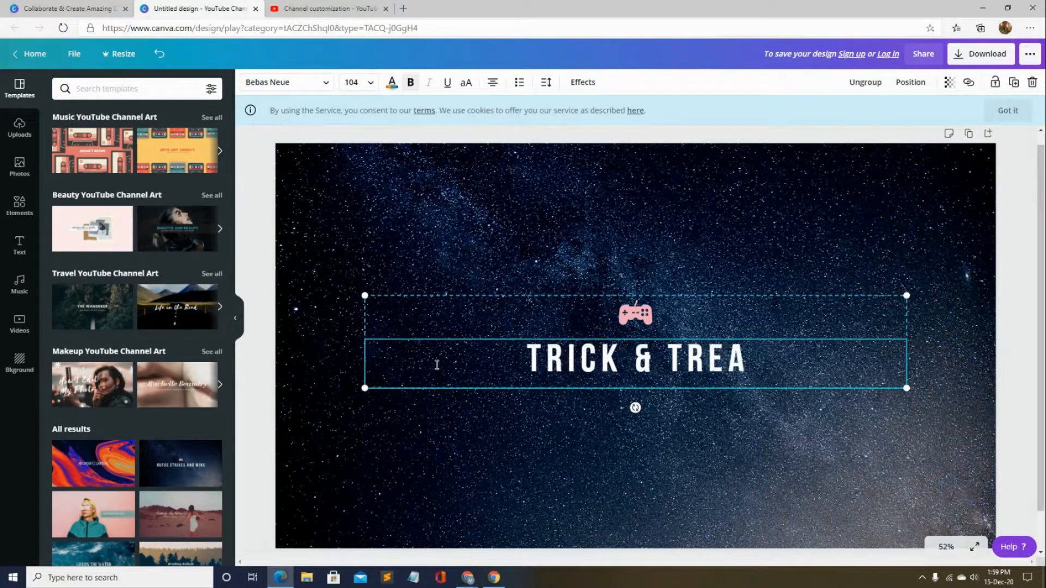
text(T)
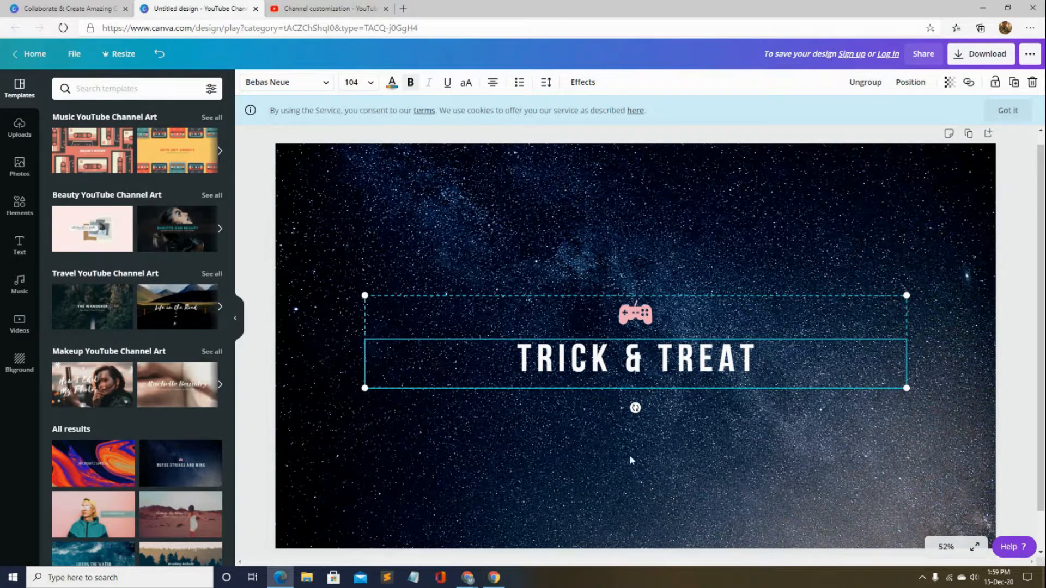
click(646, 316)
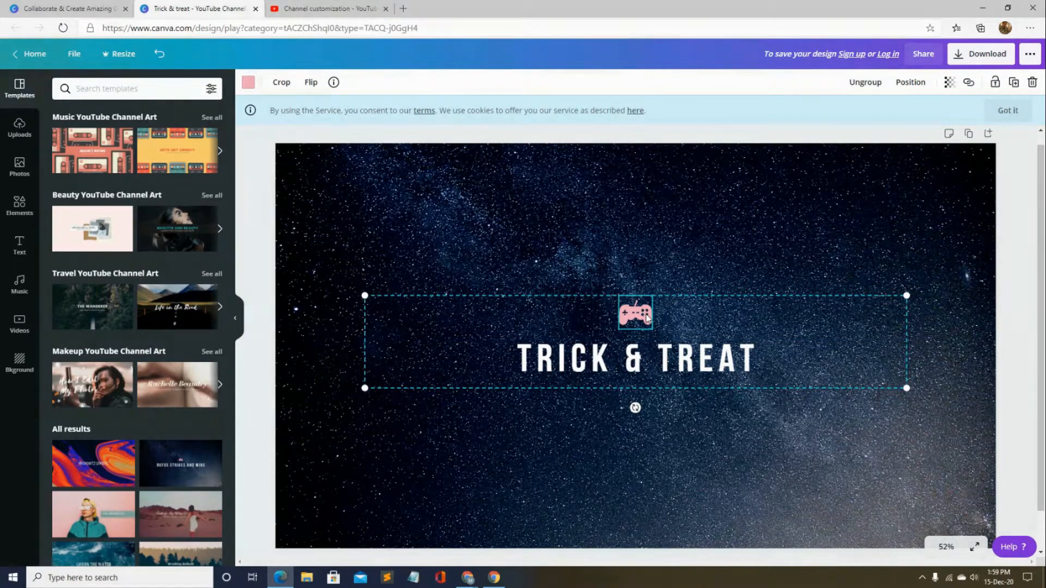
key(Delete)
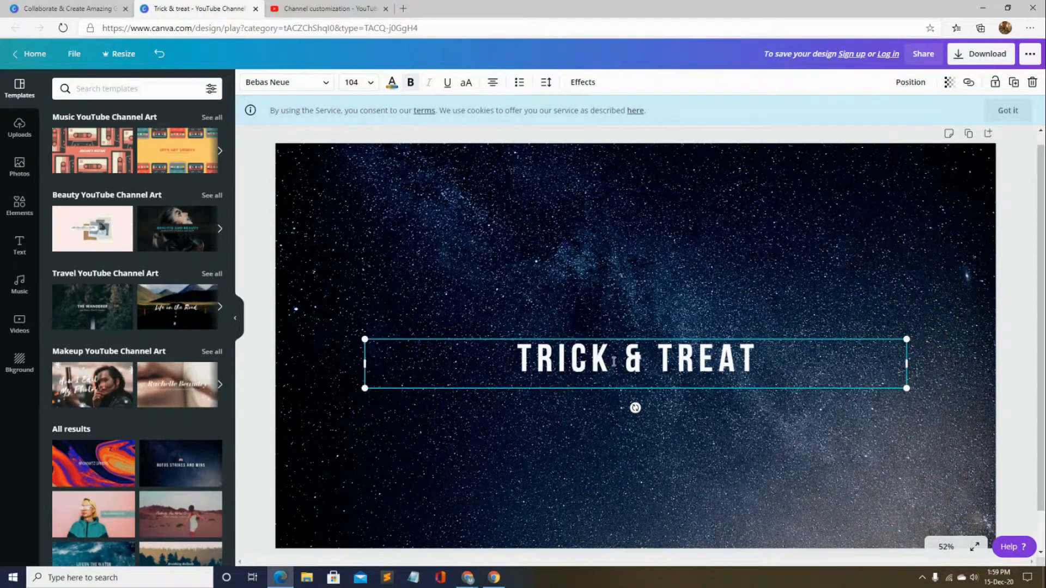
Step: Color the word "TRICK" in the heading orange, using the default palette
drag(607, 361, 518, 361)
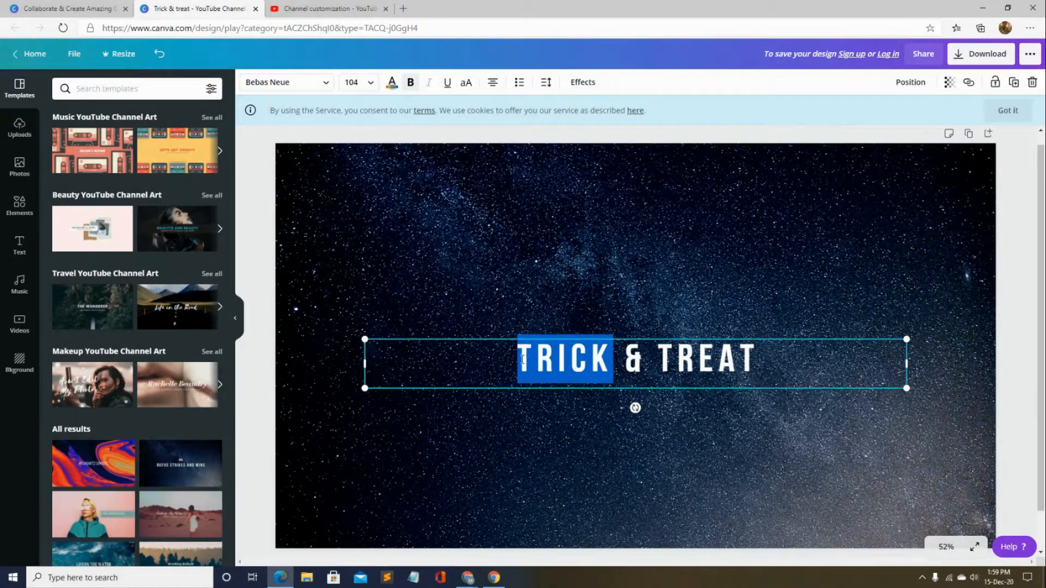
click(548, 361)
drag(611, 359, 523, 366)
click(390, 85)
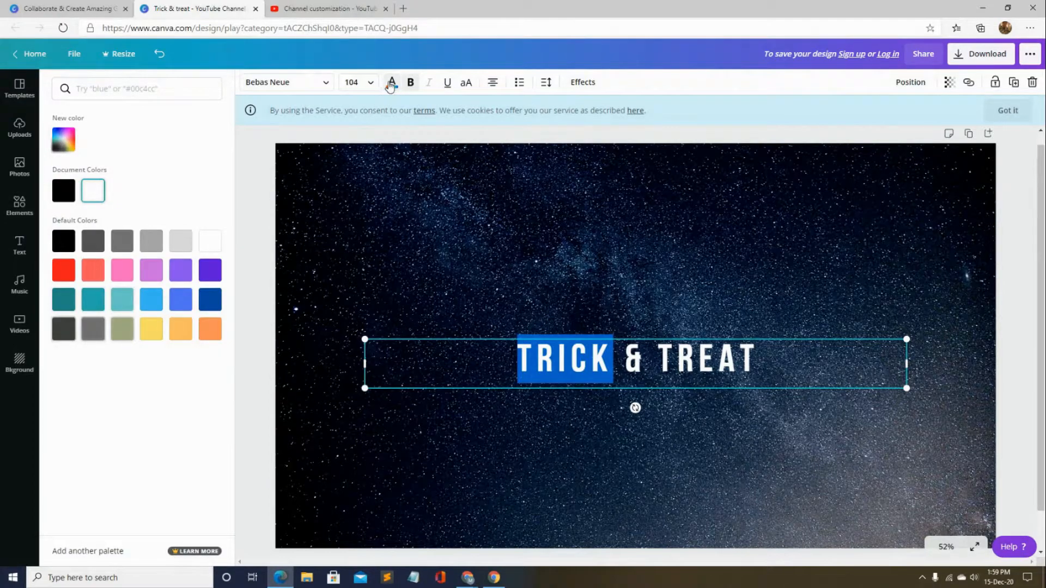
click(152, 302)
click(209, 329)
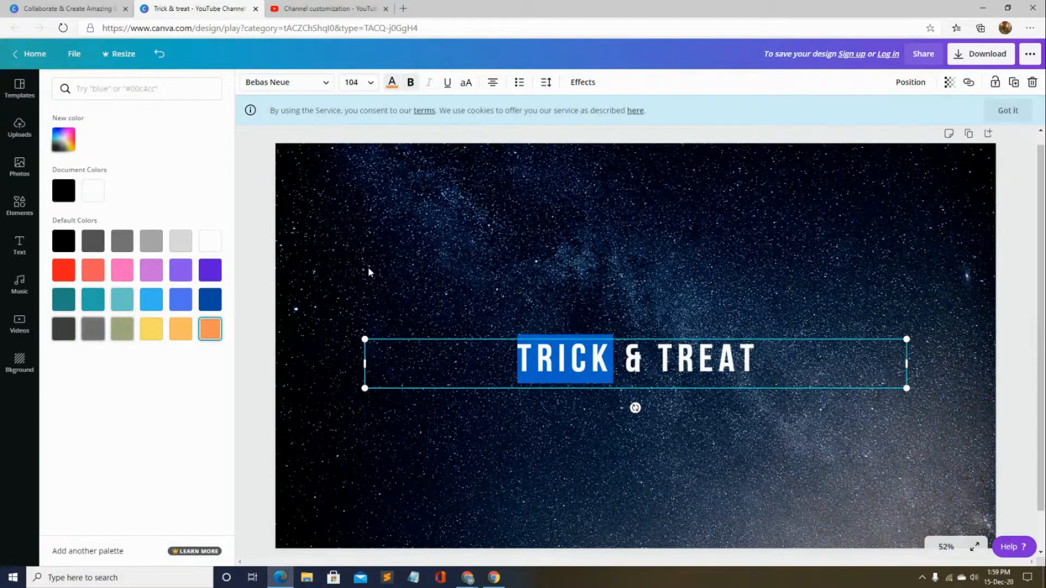
click(250, 318)
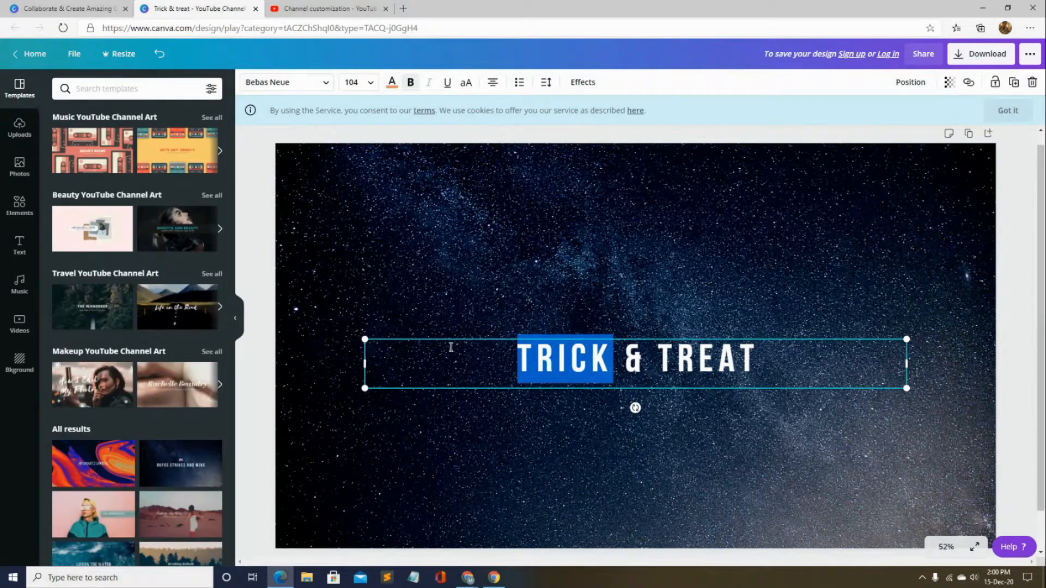
click(464, 137)
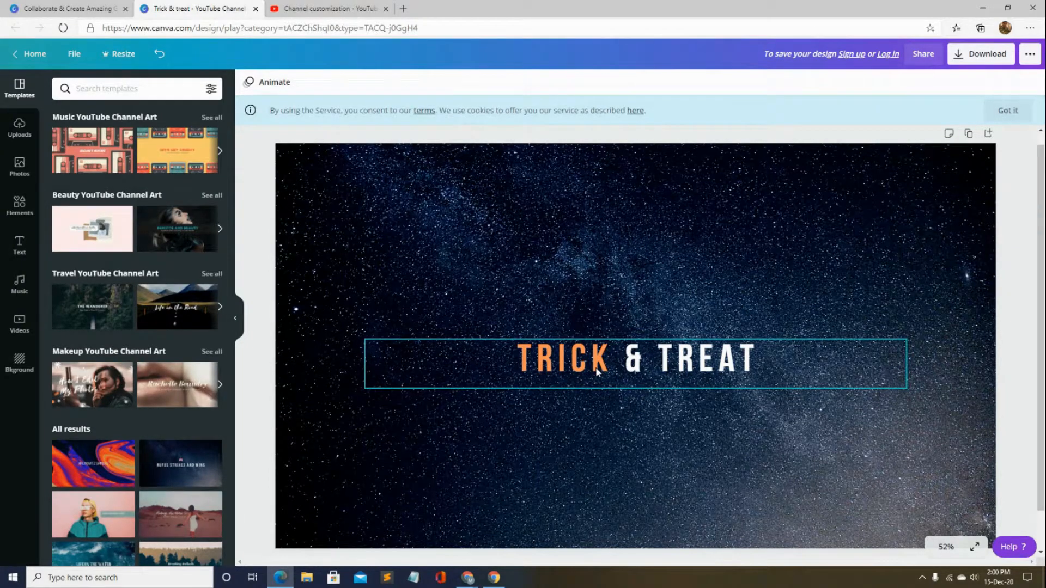
Step: Set the whole heading's font size to 120 and underline it
click(597, 372)
click(357, 81)
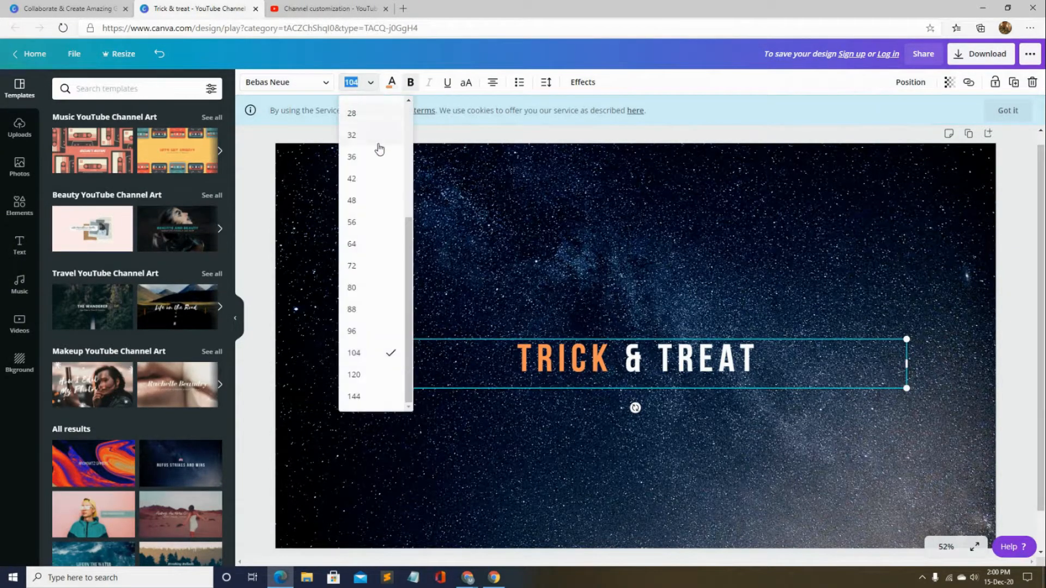
click(382, 374)
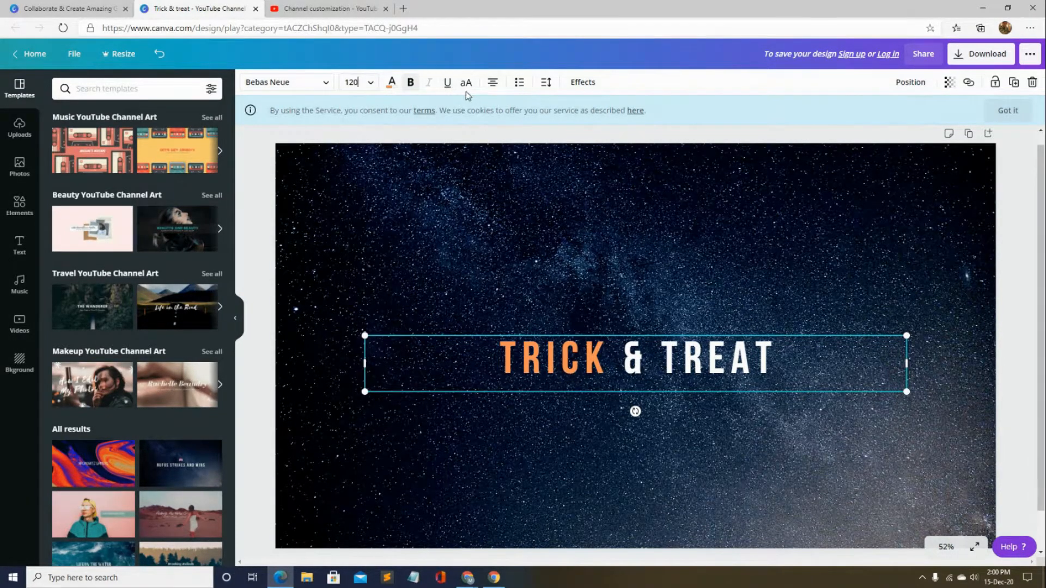
click(449, 83)
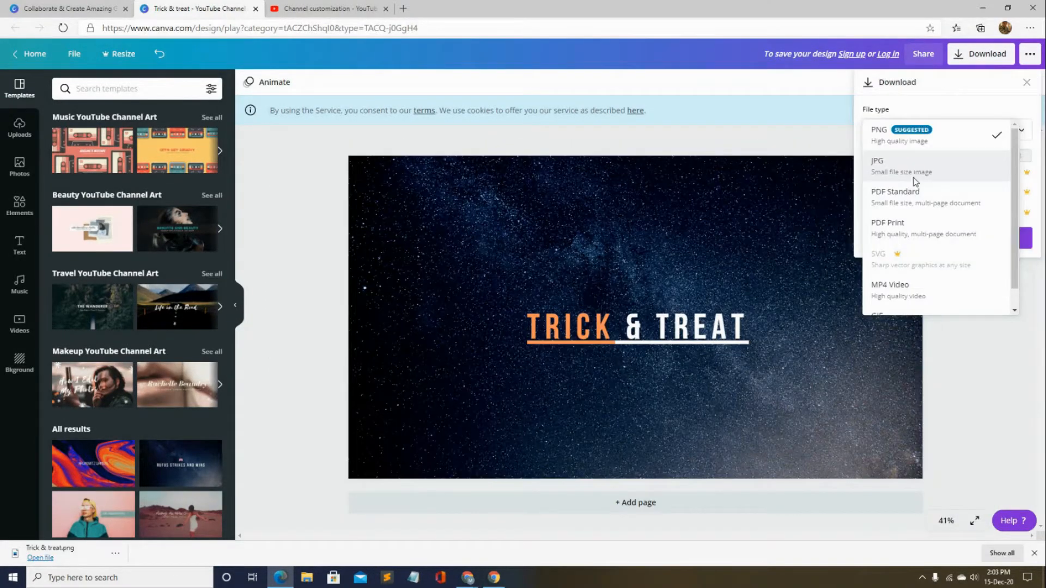
Step: Download the channel art design as a JPG image
click(911, 177)
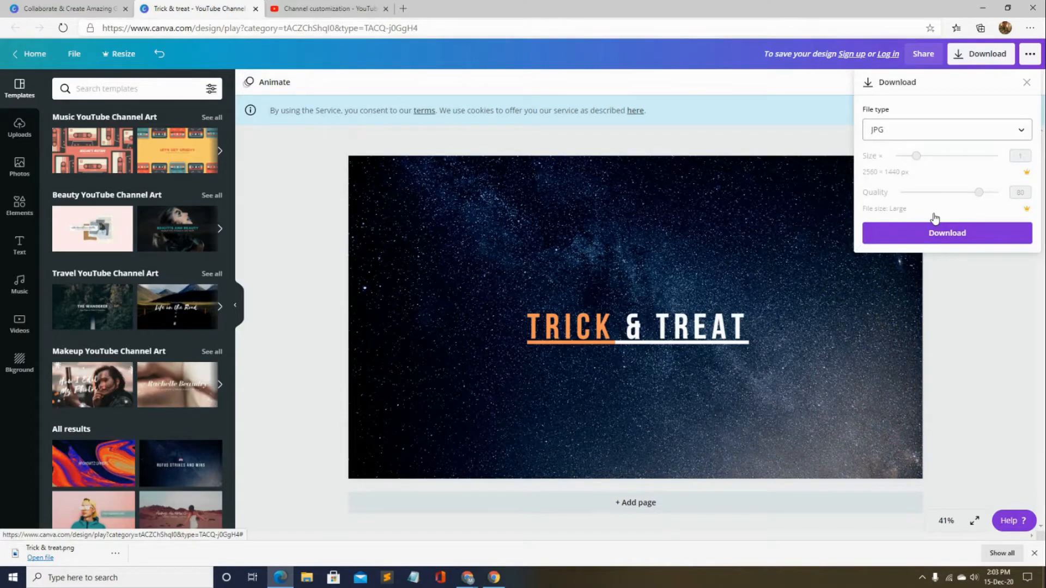
click(933, 137)
click(938, 143)
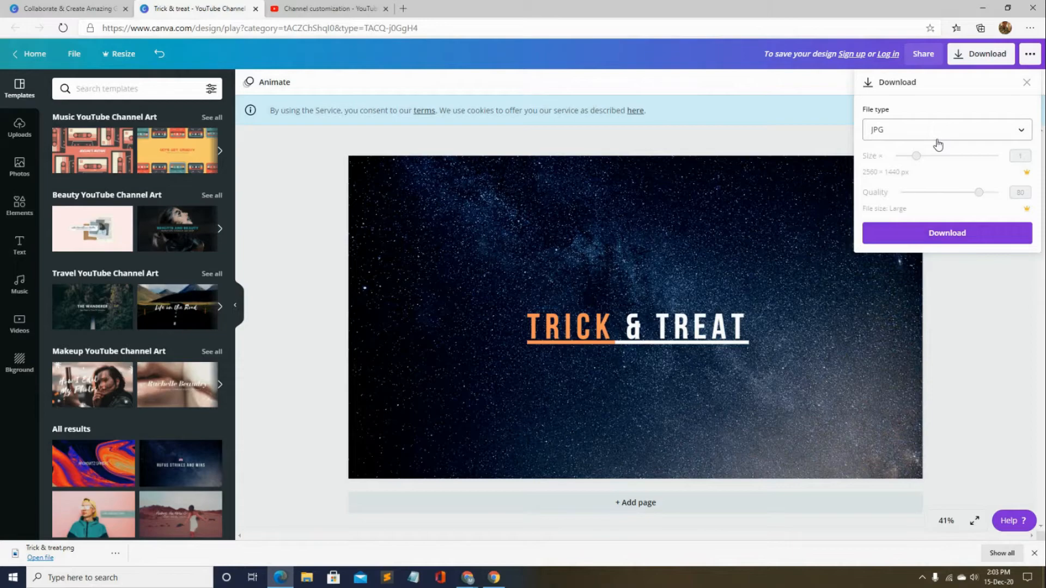
click(999, 231)
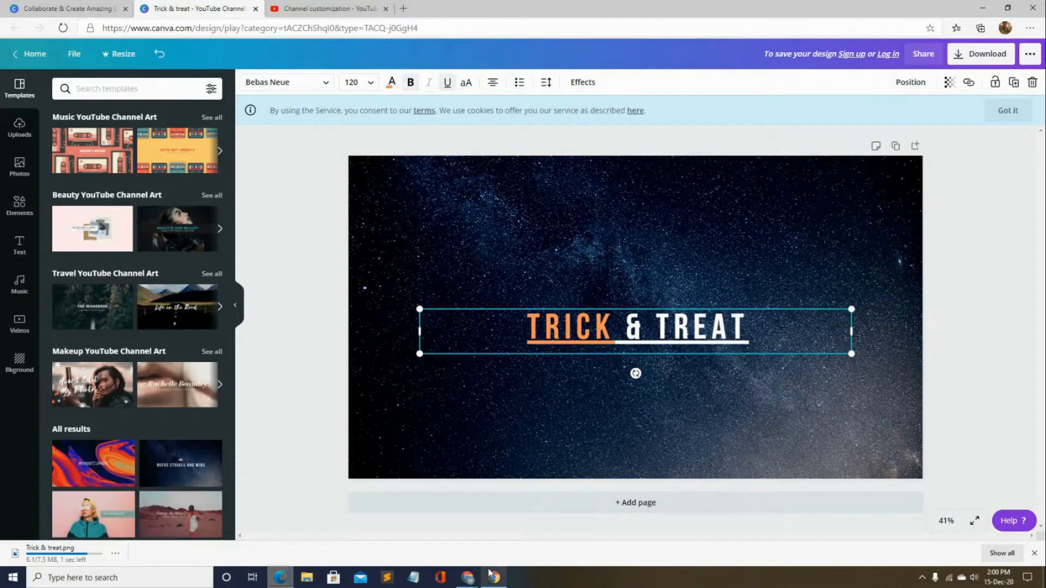
Step: Switch to the channel branding settings in YouTube Studio and examine the recommended dimensions and file size for the banner image
mouse_move(489, 573)
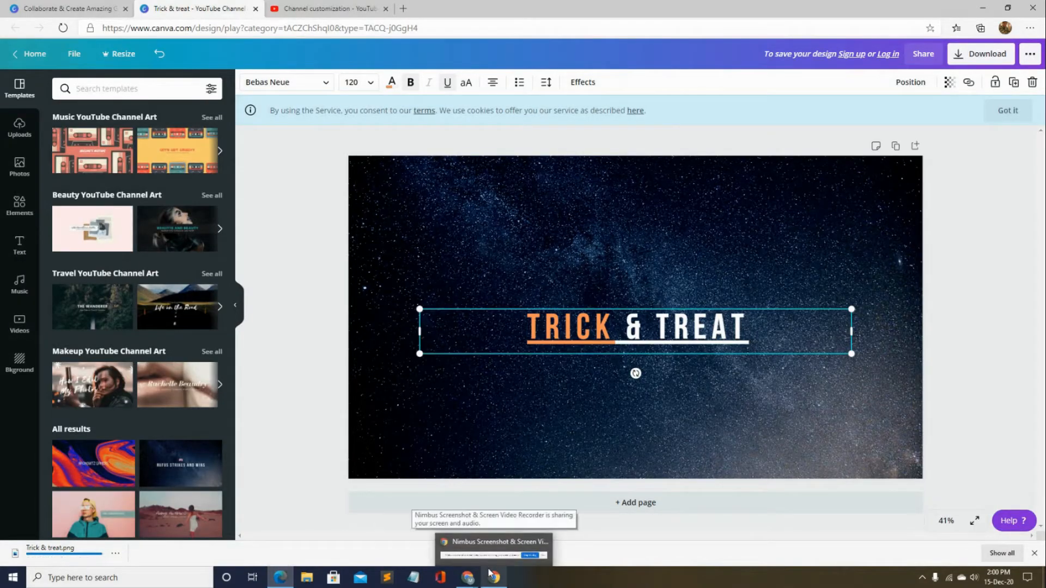
click(369, 6)
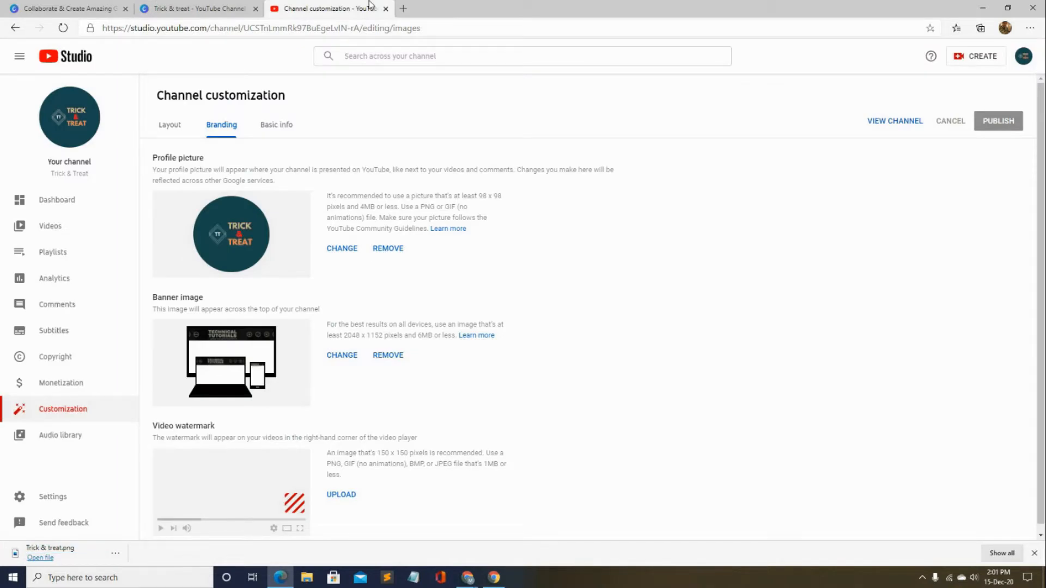
click(196, 8)
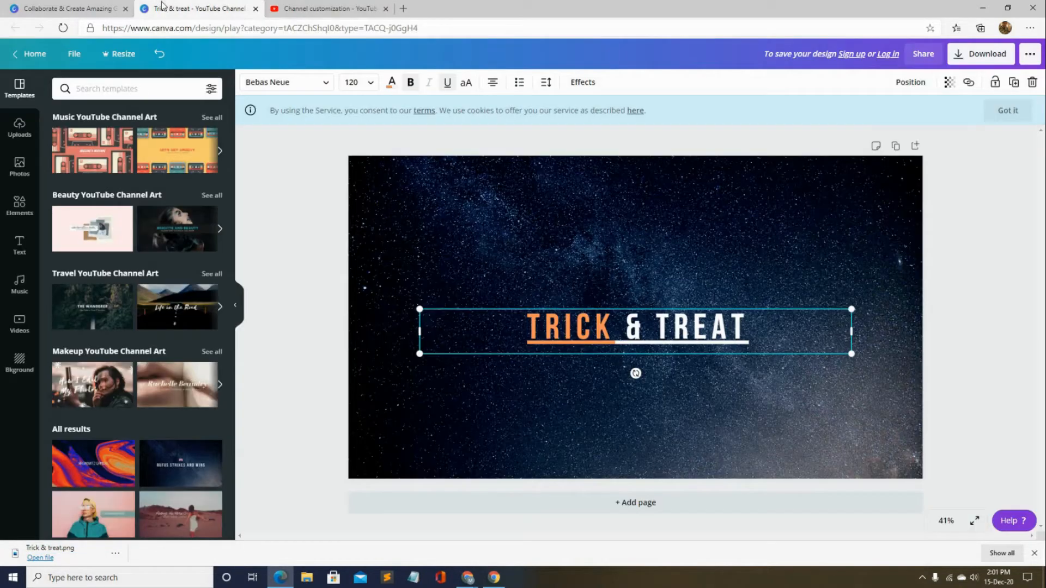
click(303, 7)
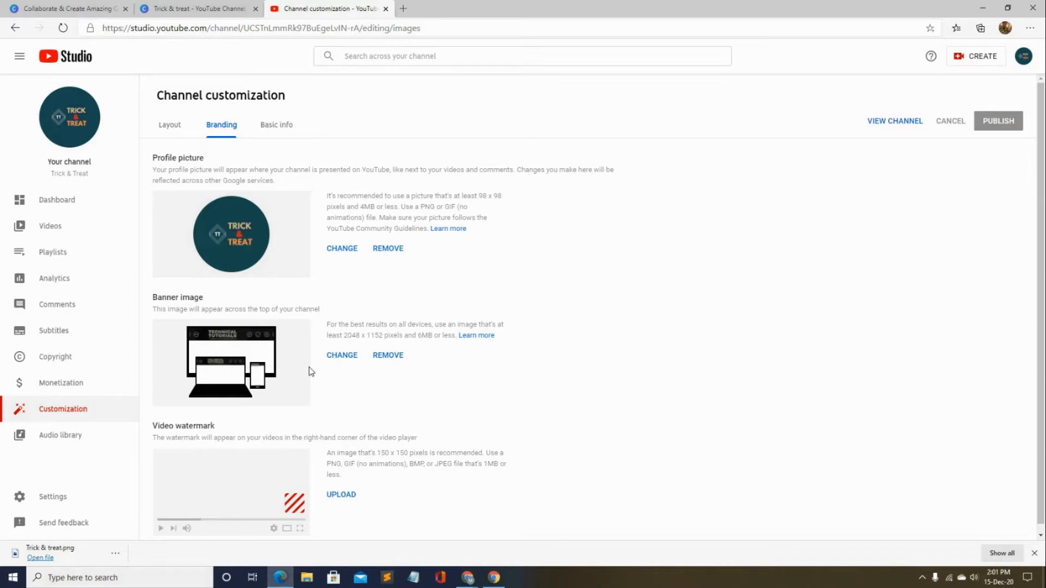
drag(342, 336, 380, 335)
click(346, 337)
click(378, 339)
Step: Preview how the Webp.net-compress-image file would be cropped as the banner on desktop, without applying it
click(354, 361)
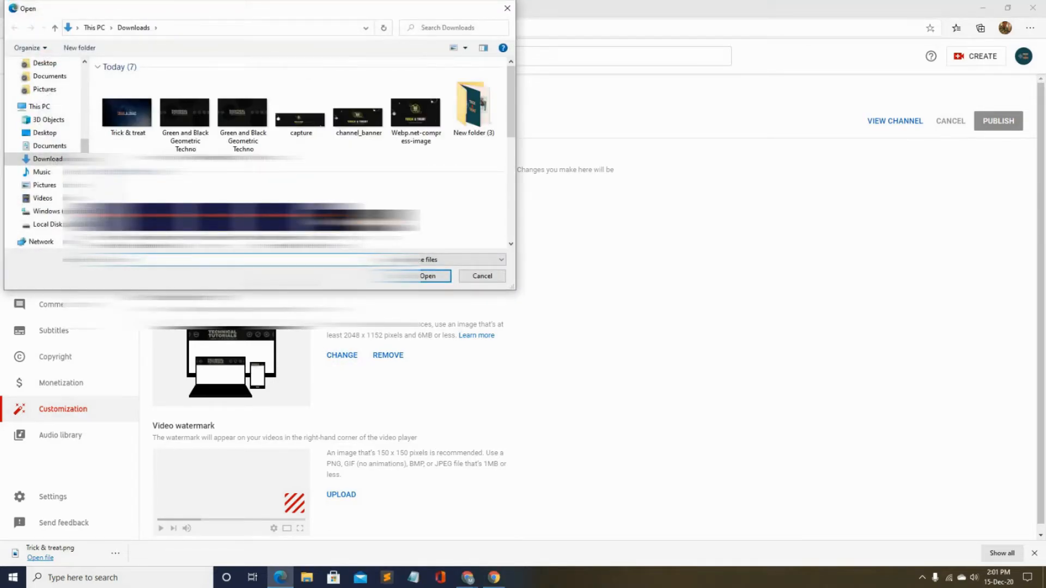
double_click(417, 137)
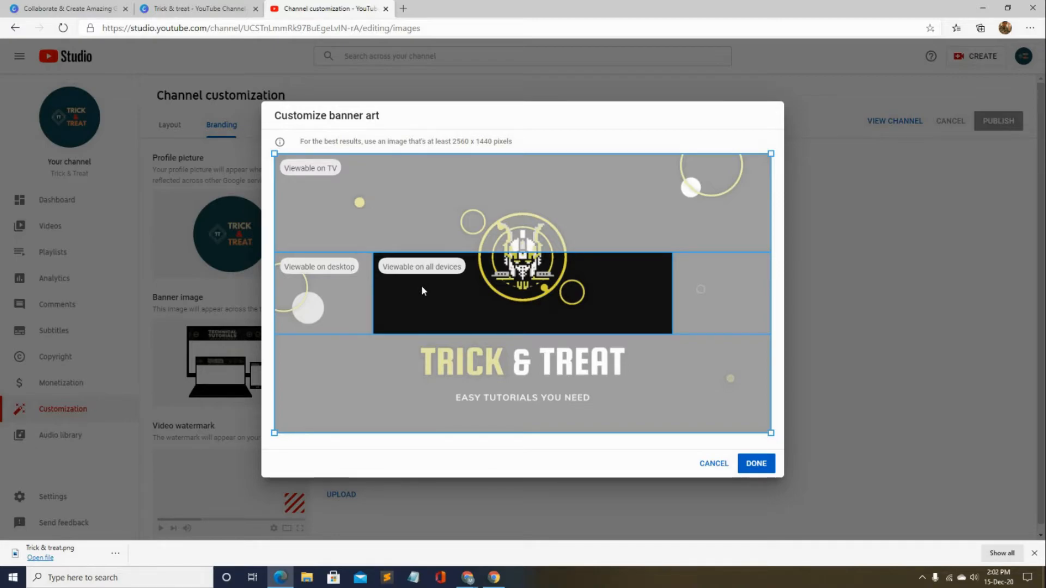
mouse_move(323, 271)
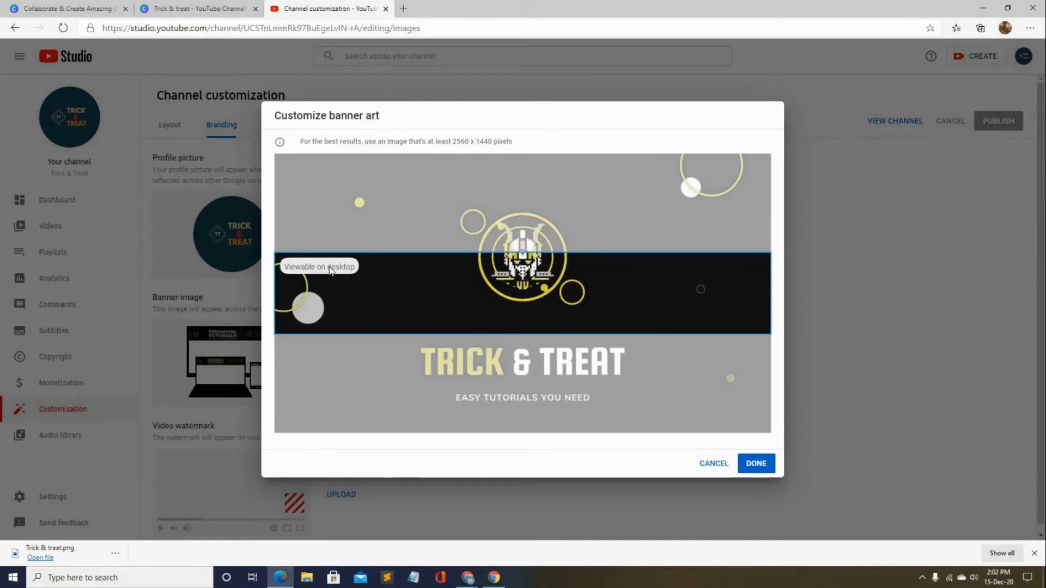
click(714, 463)
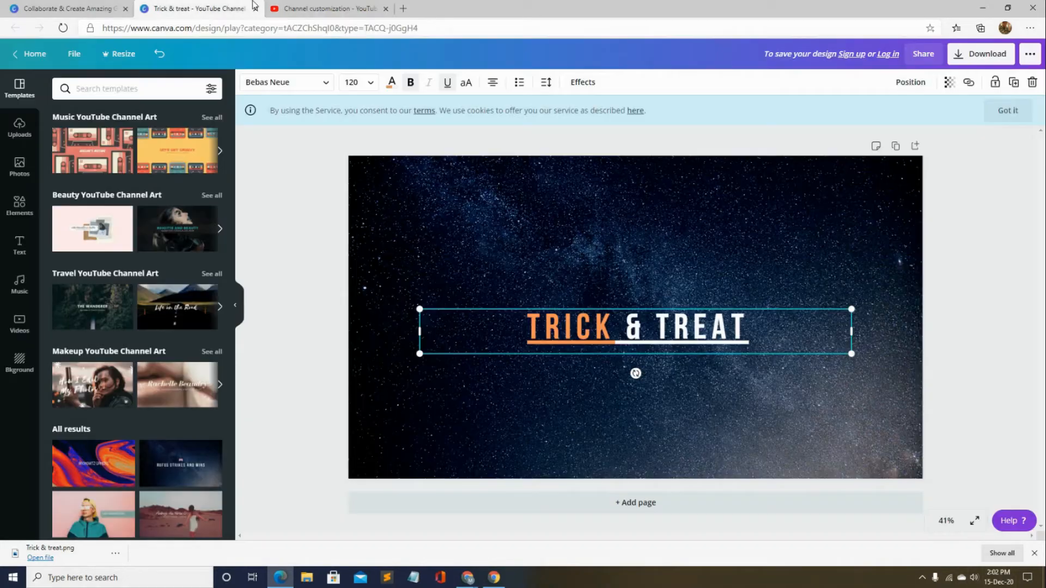
Step: Switch to YouTube Studio and preview the Trick & treat JPG file as the channel banner, without applying it
click(251, 7)
click(357, 8)
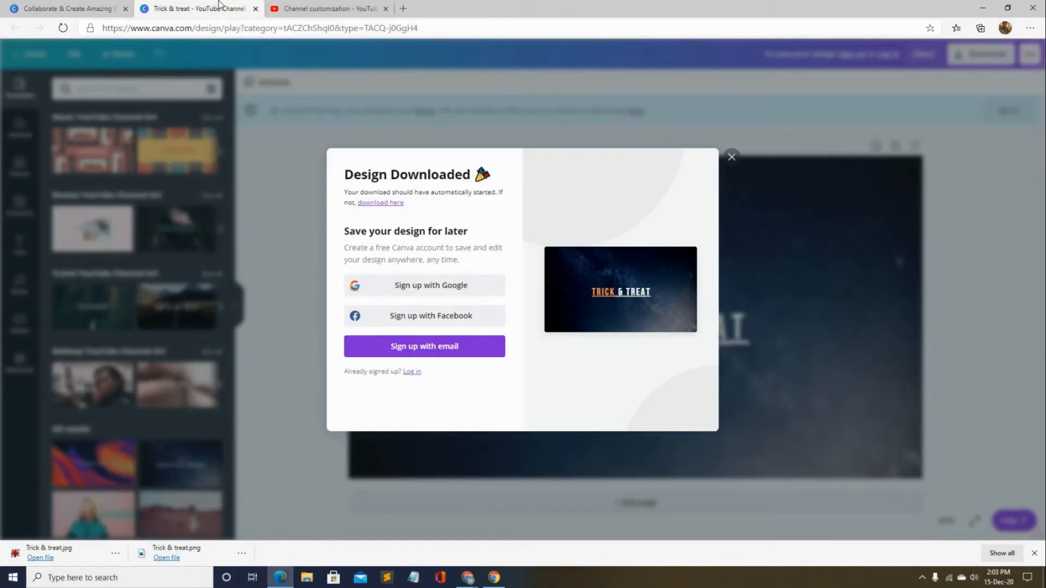
click(312, 6)
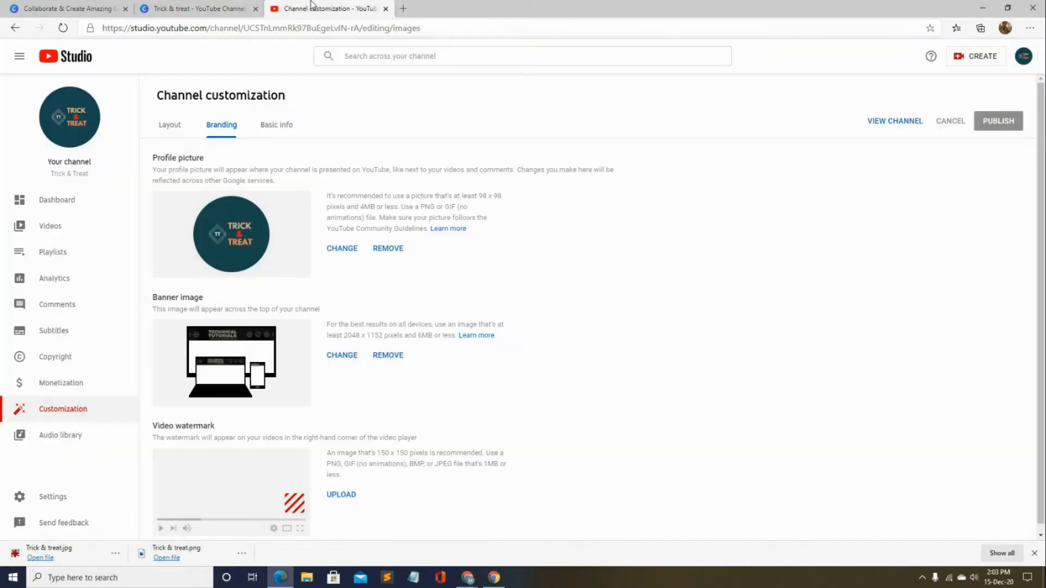
click(343, 356)
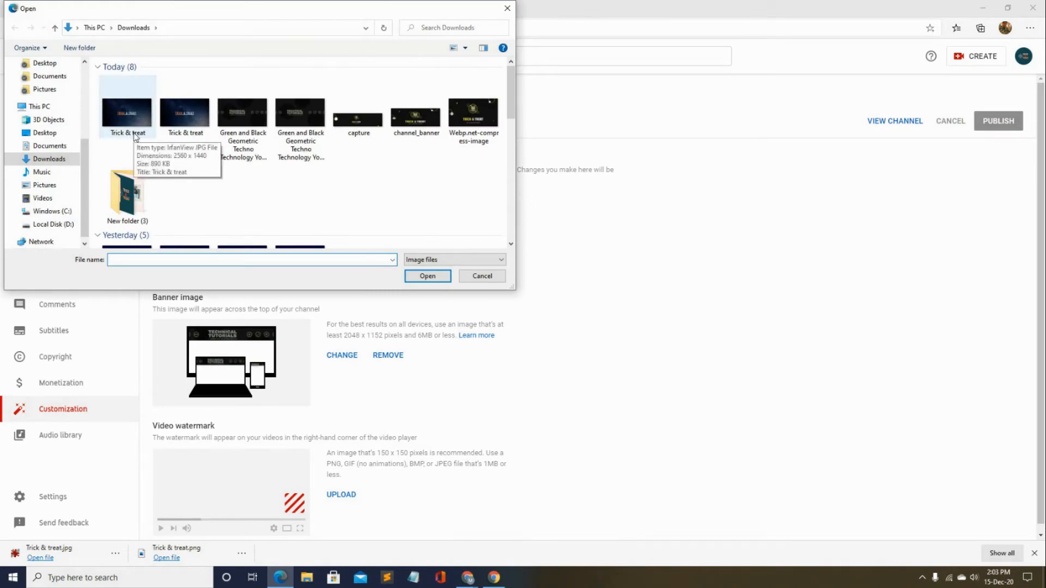
double_click(134, 135)
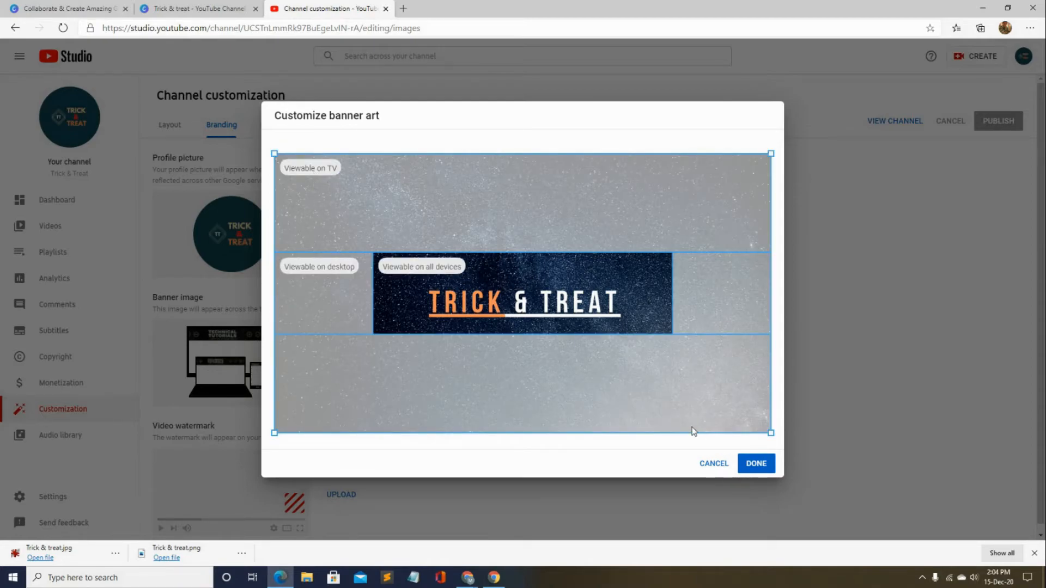
click(718, 464)
Step: Switch back to Canva, leave the finished banner design, search for "youtube" and start a new YouTube Icon design
click(186, 7)
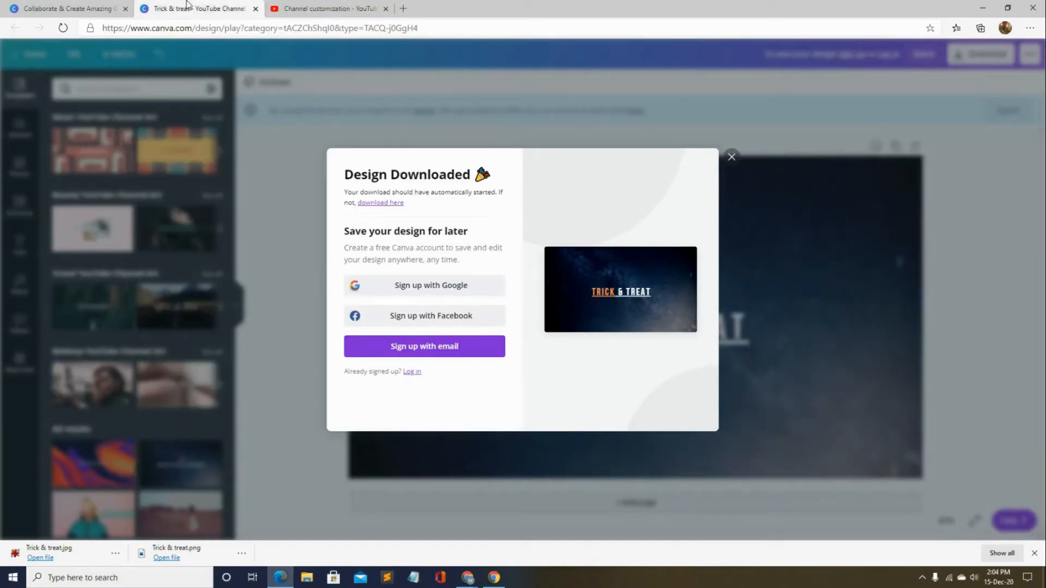
click(731, 156)
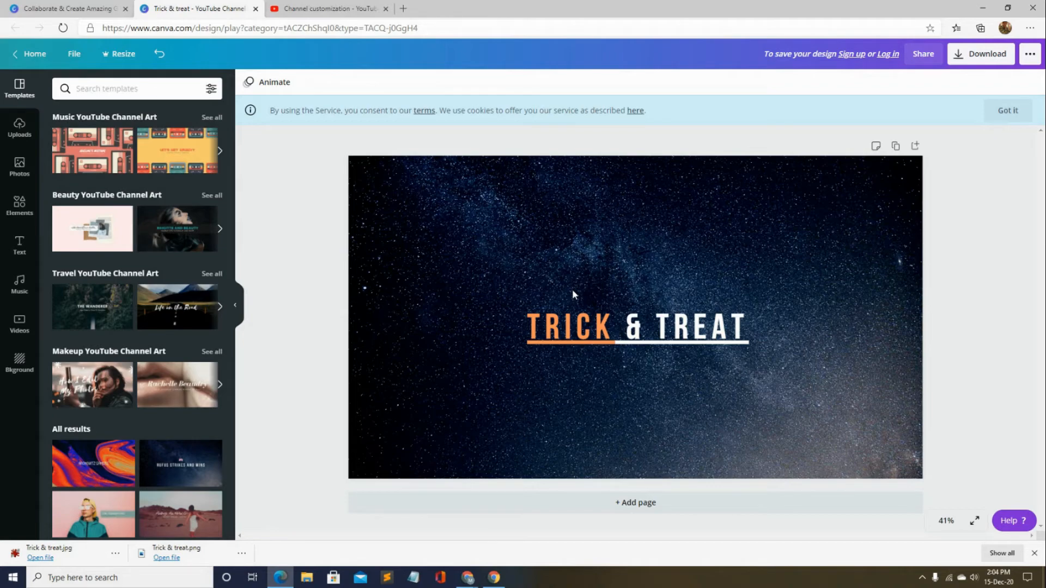
click(11, 54)
click(602, 326)
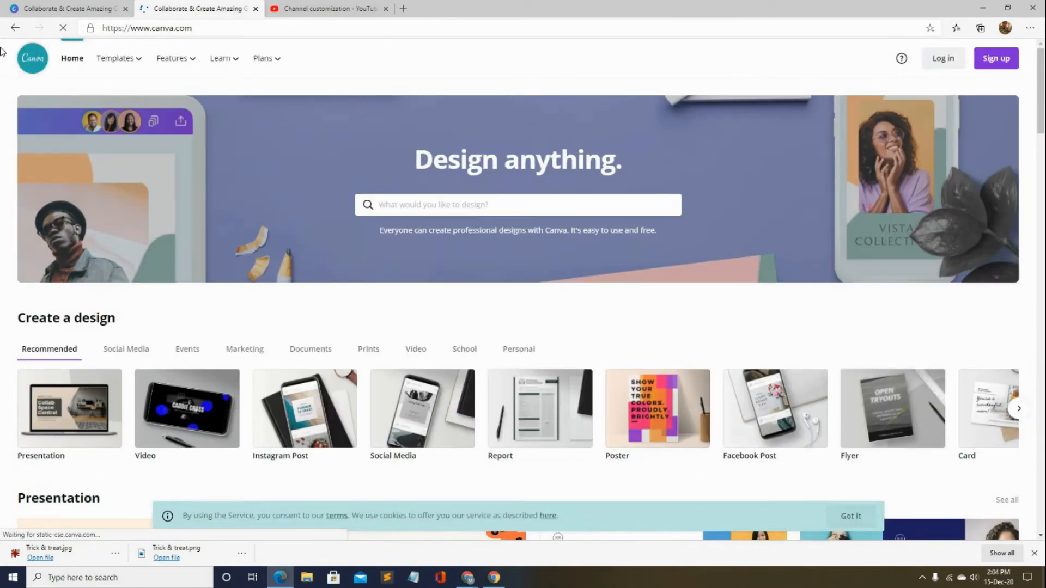
click(484, 209)
text(y)
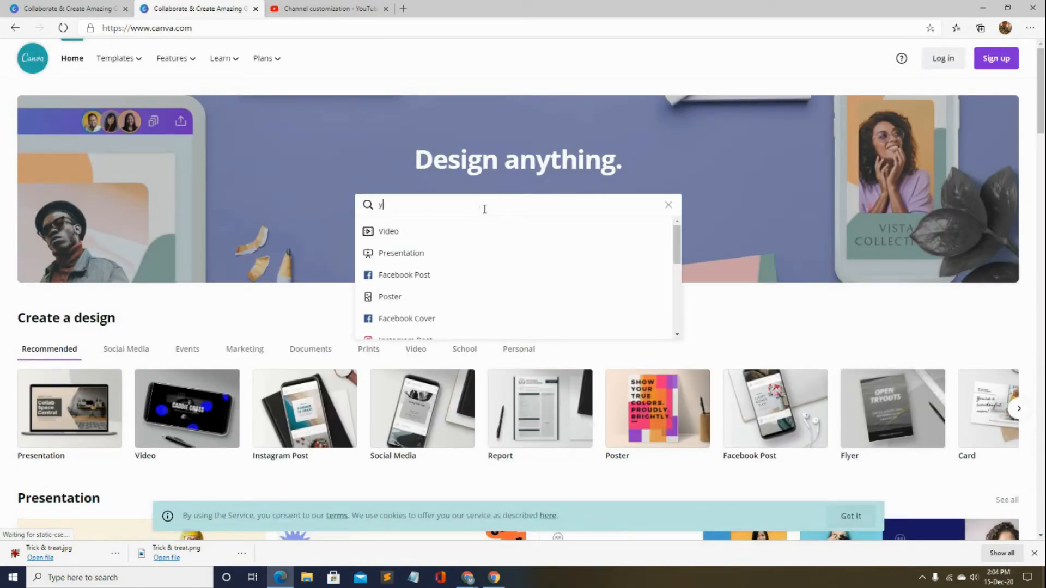
text(outube)
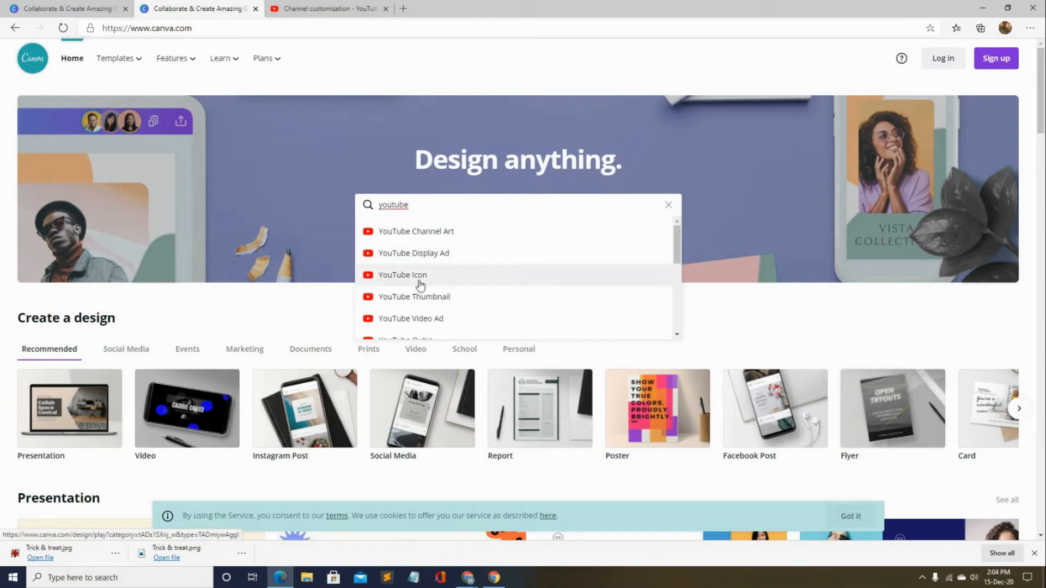
click(397, 276)
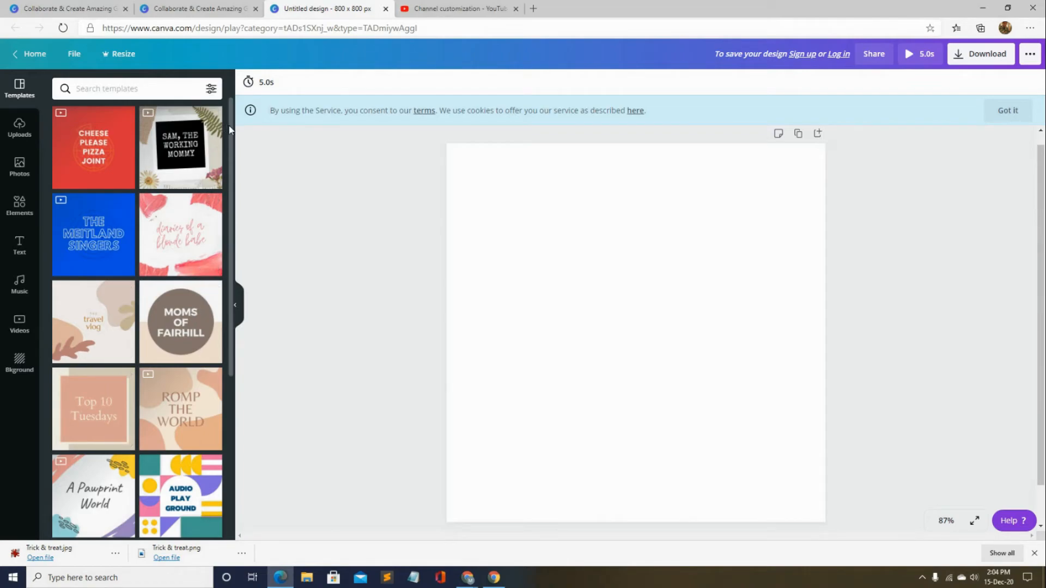
Step: Apply the "Moms of Fairhill" circle template to the blank icon design
scroll(227, 163, down, 3)
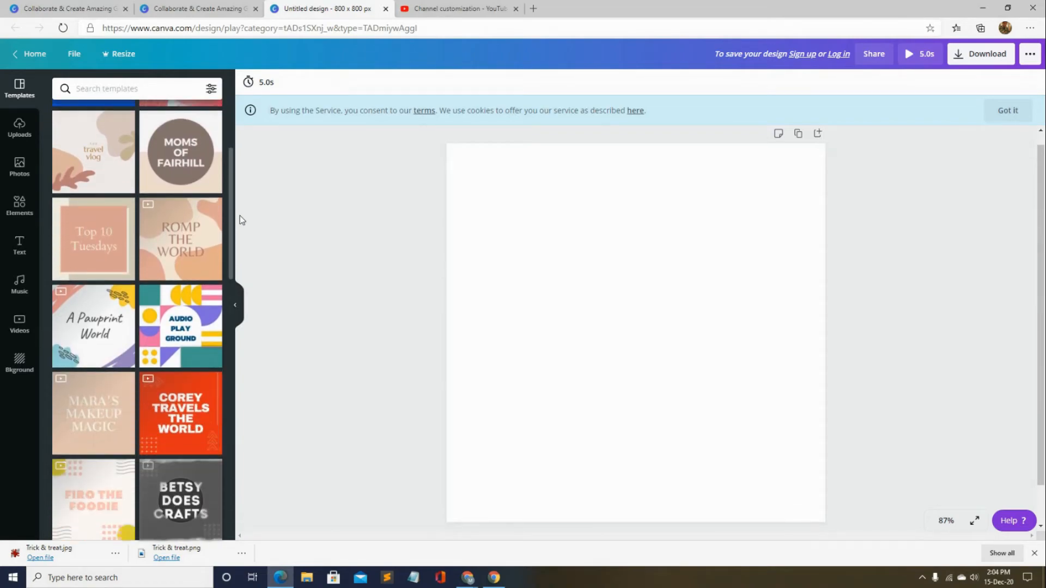
scroll(188, 241, up, 3)
click(187, 241)
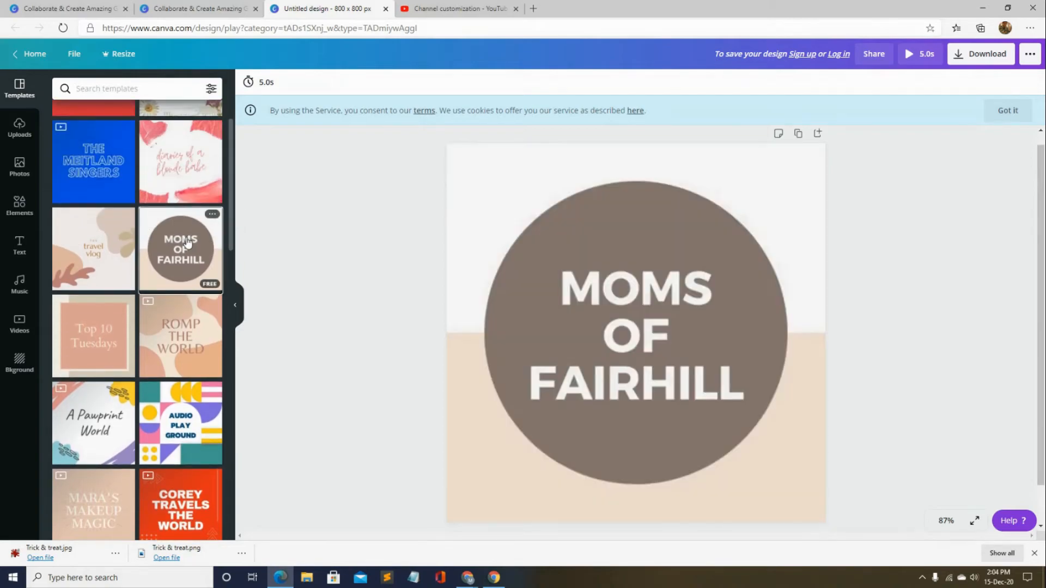
Step: Replace the template's whole text inside the circle with "TRICK & TREAT"
click(653, 302)
double_click(672, 372)
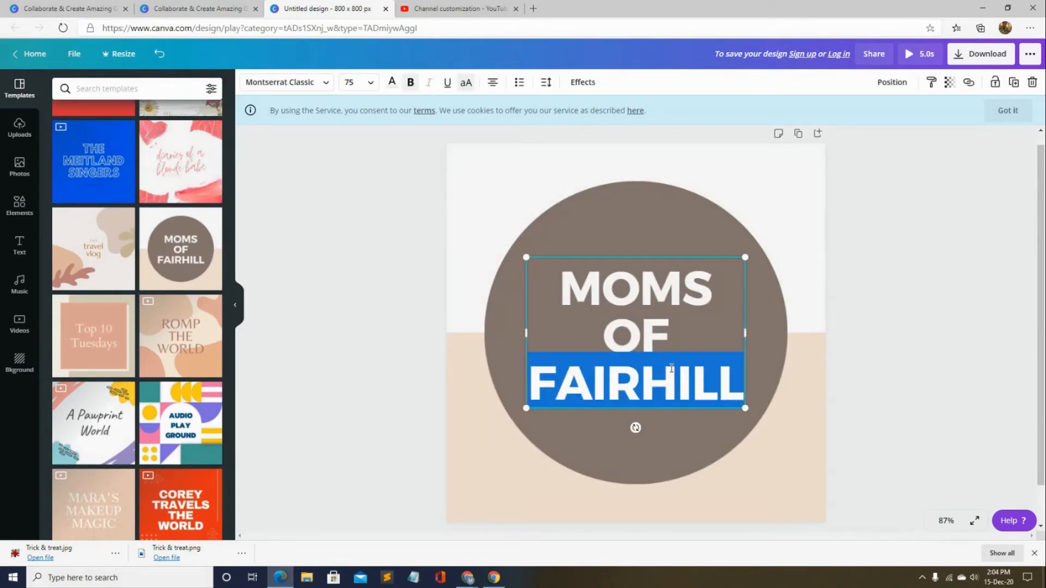
click(673, 373)
drag(735, 376, 539, 286)
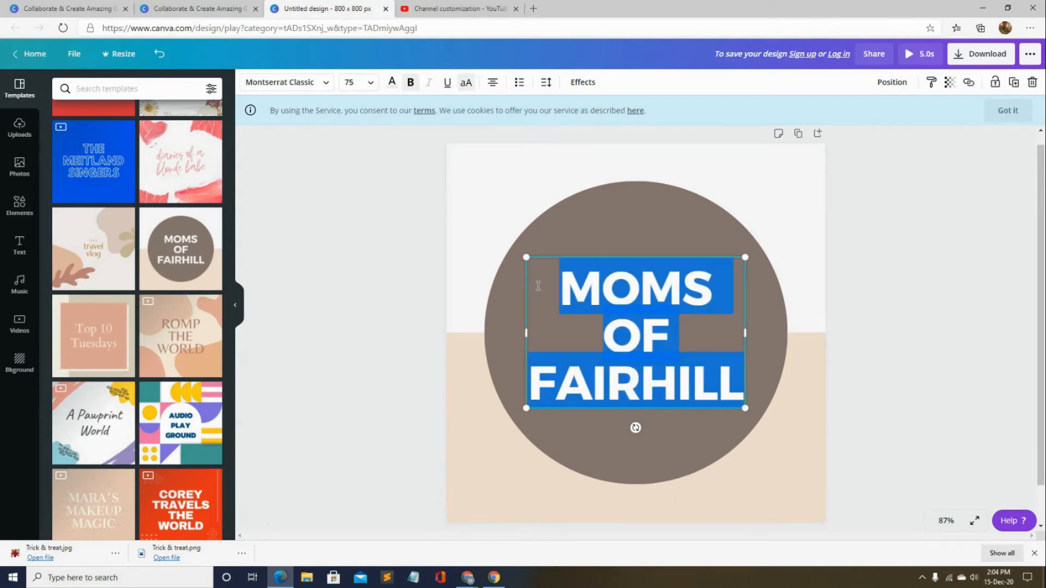
click(651, 306)
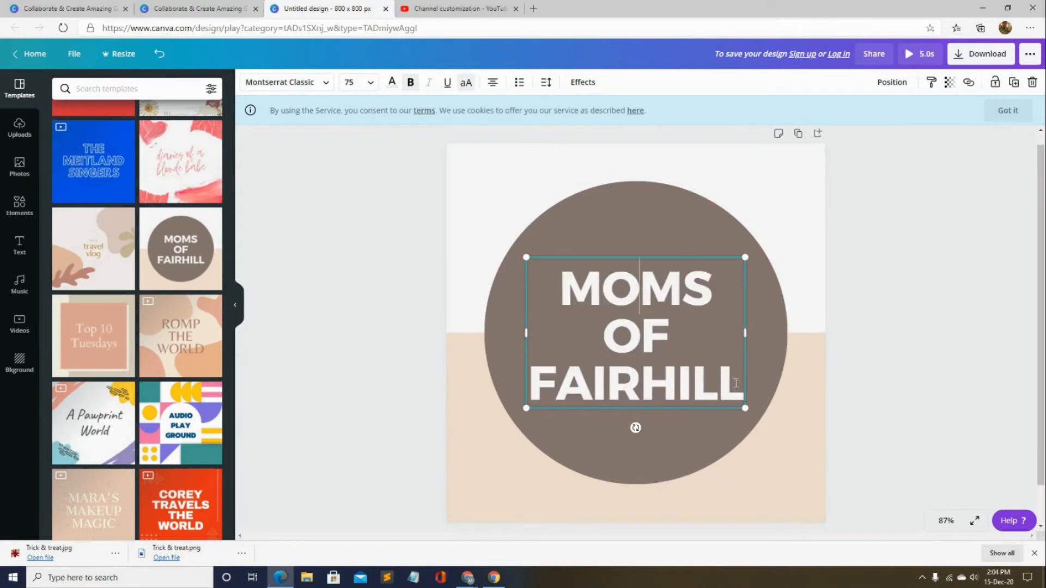
drag(733, 383, 566, 271)
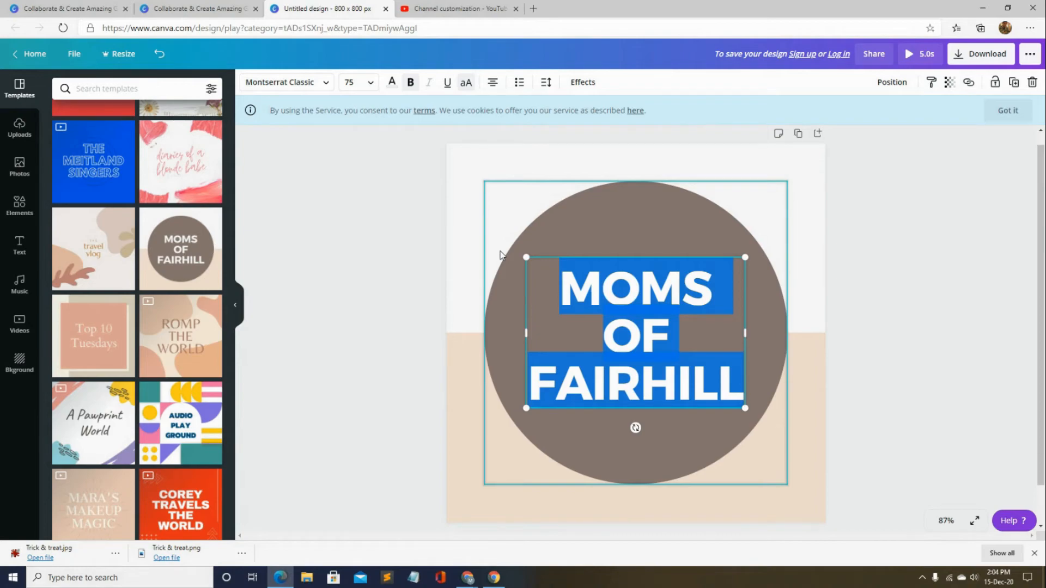
text(TRI)
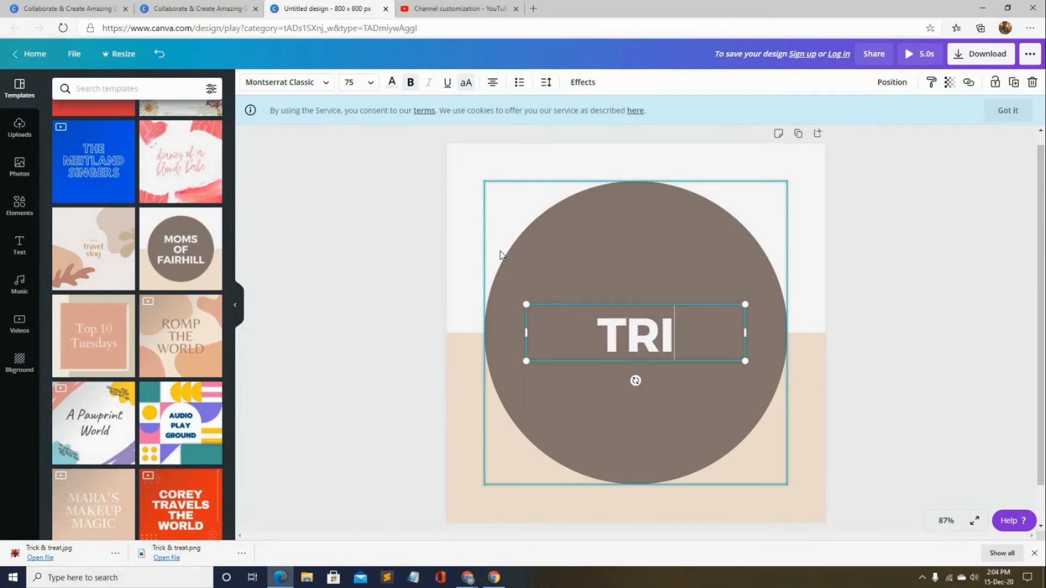
text(CK &)
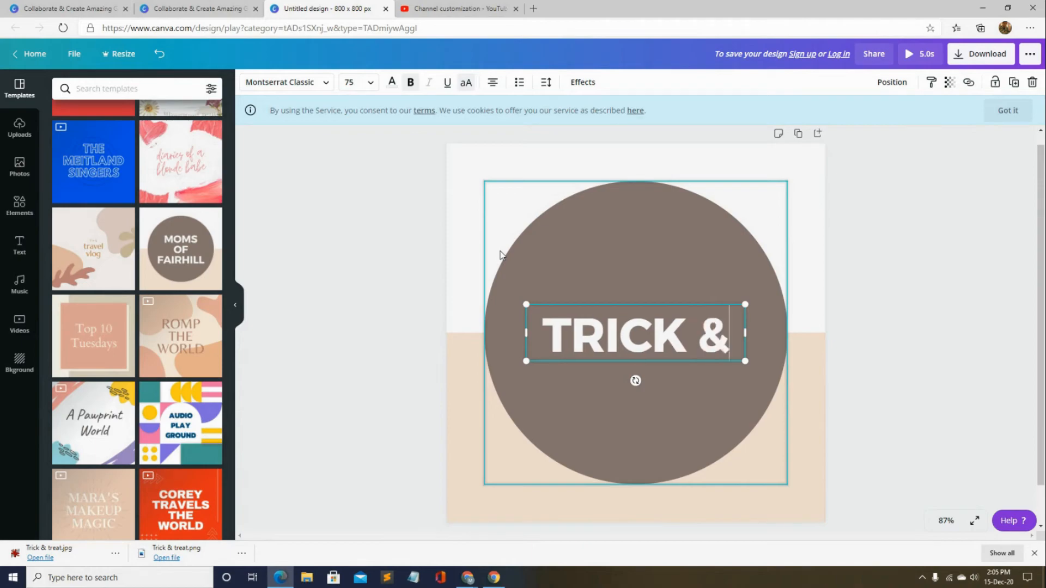
text( TRE)
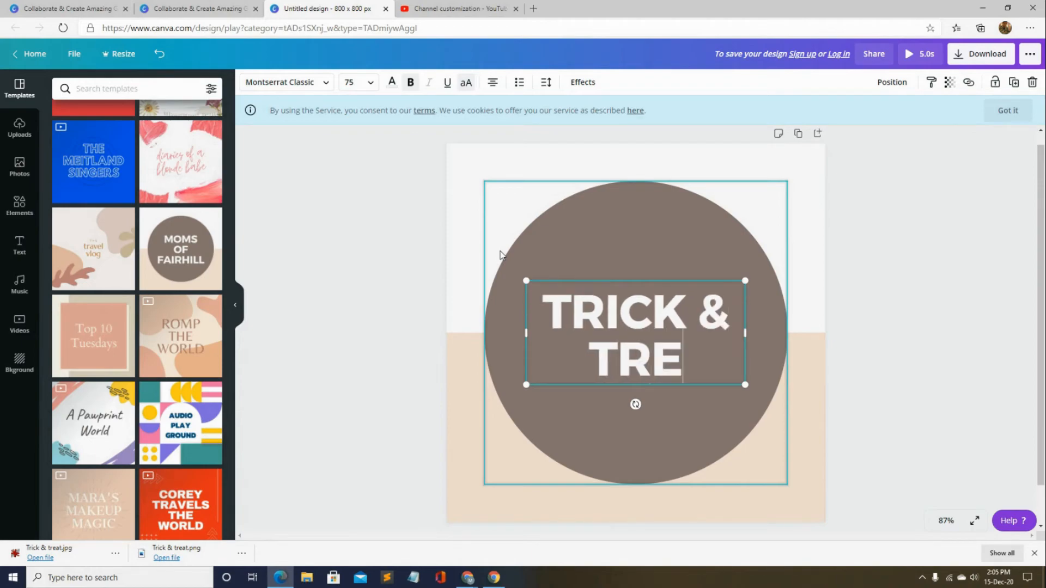
text(AT)
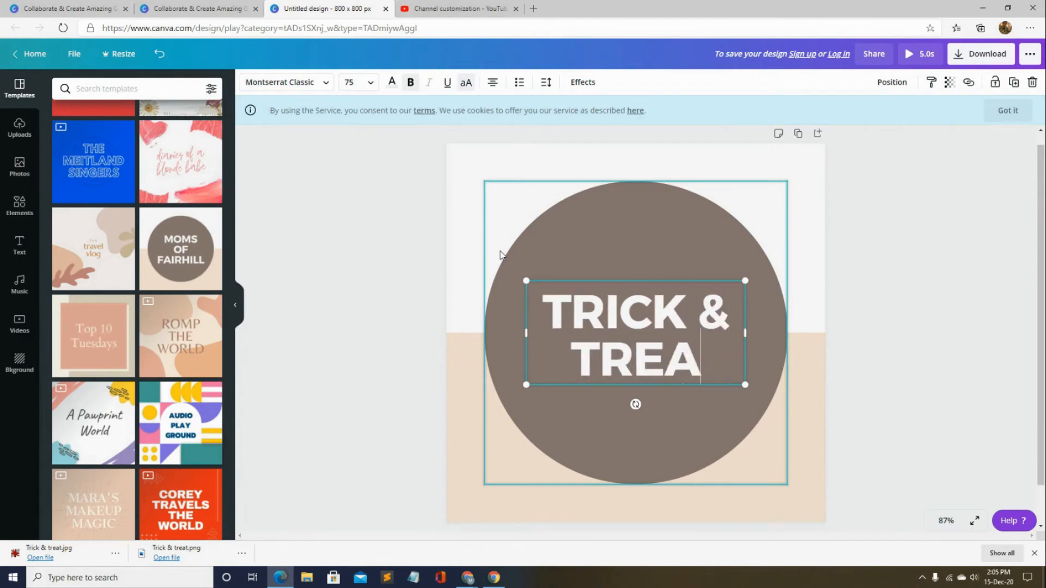
Step: Break the icon text into three lines, with TRICK, & and TREAT each on its own line
click(701, 318)
key(Return)
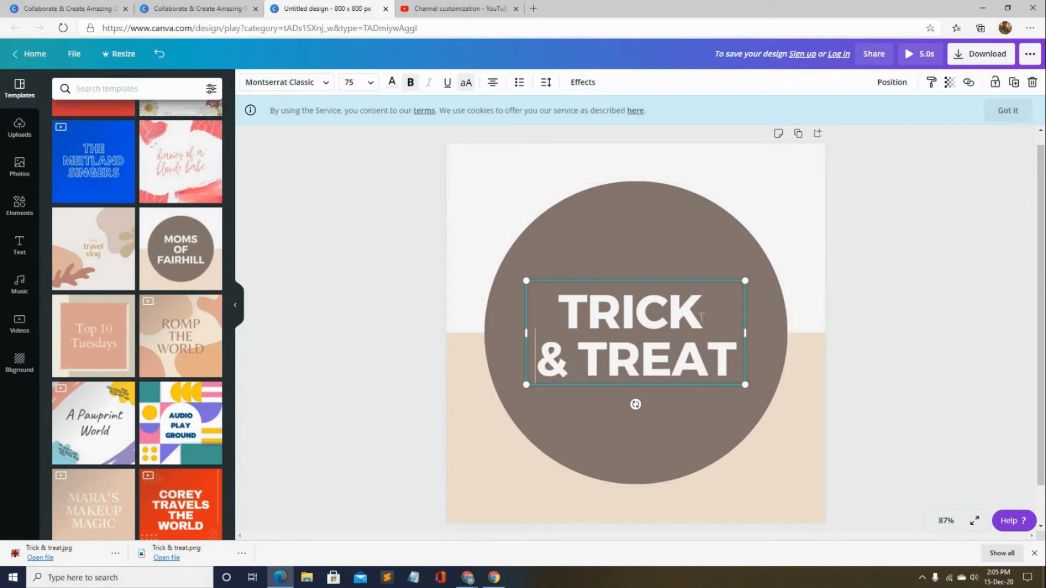
key(Right)
key(Right)
key(Right)
key(Left)
key(Return)
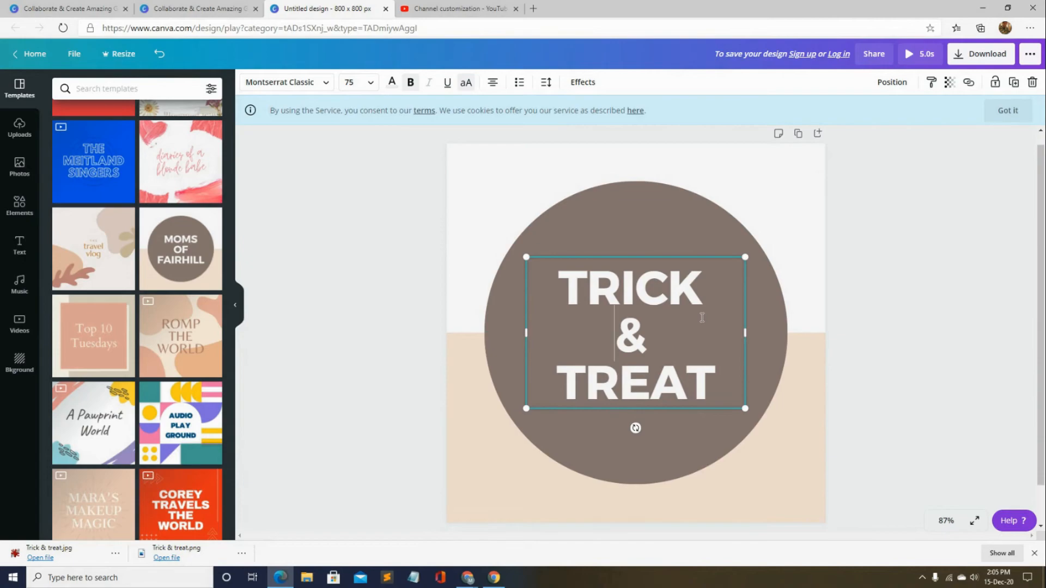
Step: Color the word TRICK yellow, using the default color palette
drag(706, 292, 557, 281)
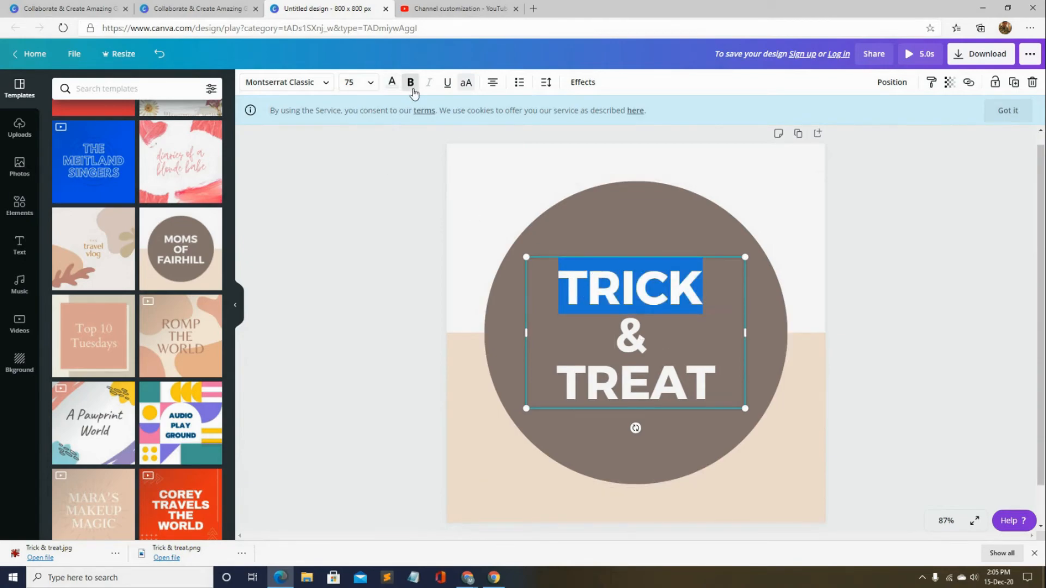
click(391, 83)
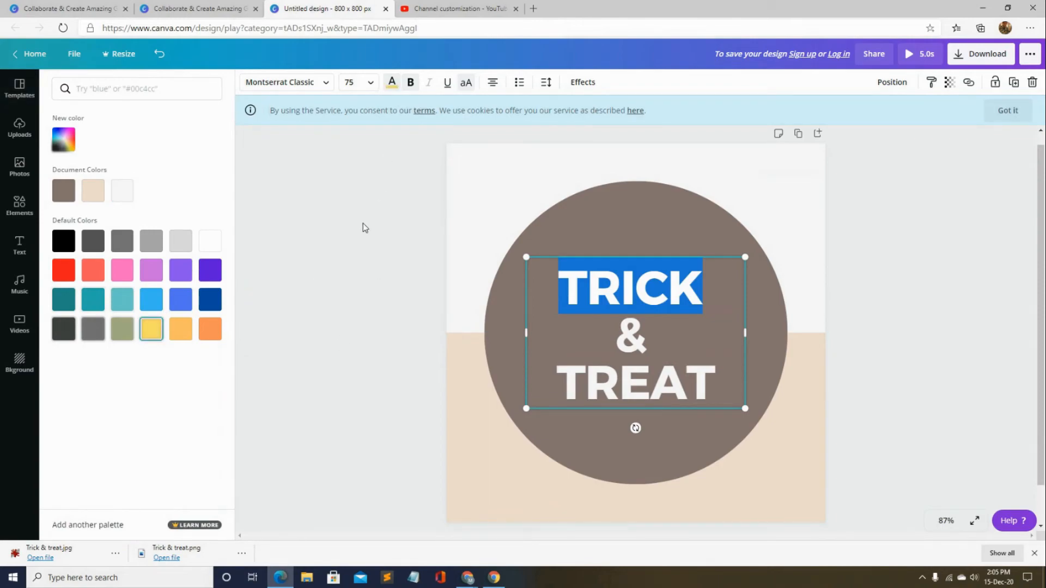
click(391, 83)
click(735, 197)
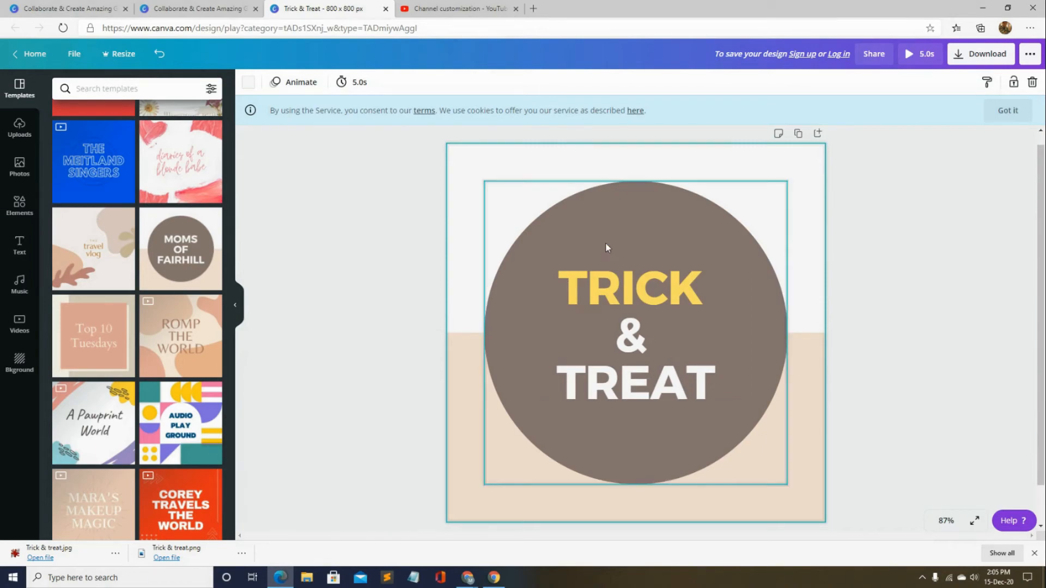
Step: Delete the beige rectangle behind the lower half of the circle
click(614, 200)
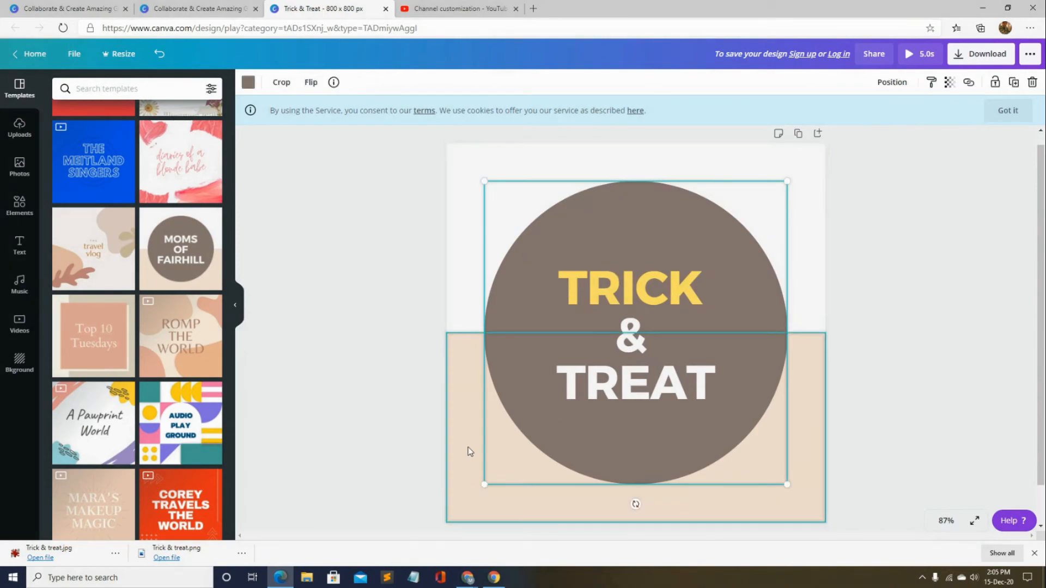
click(460, 408)
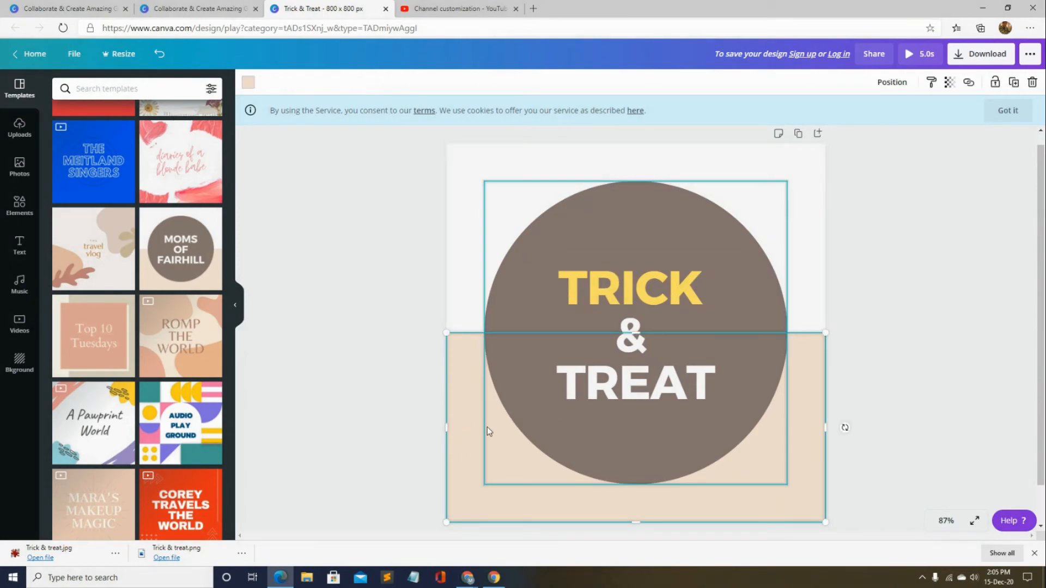
key(Delete)
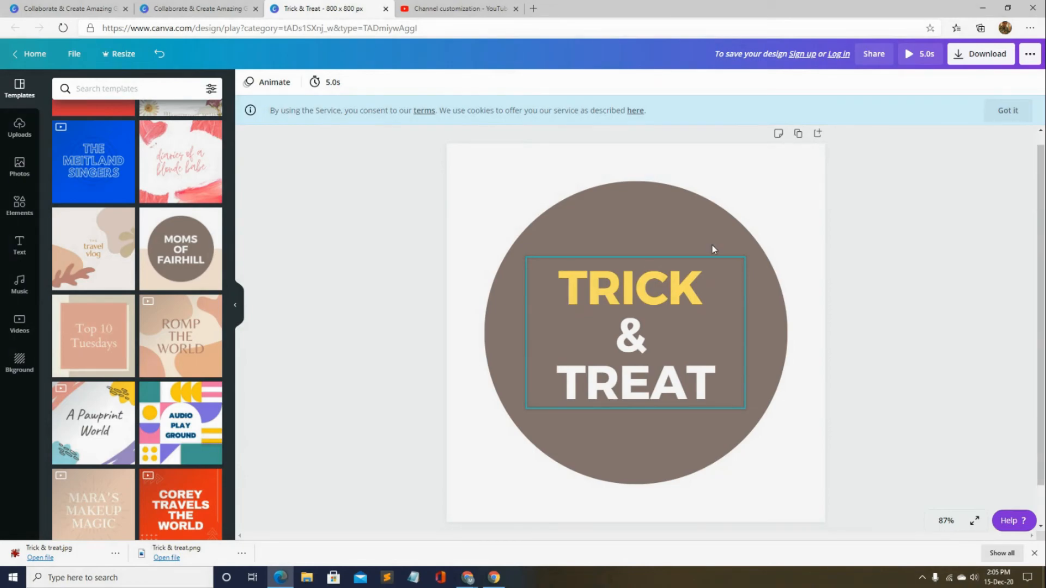
Step: Download the icon design as a JPG image
click(981, 62)
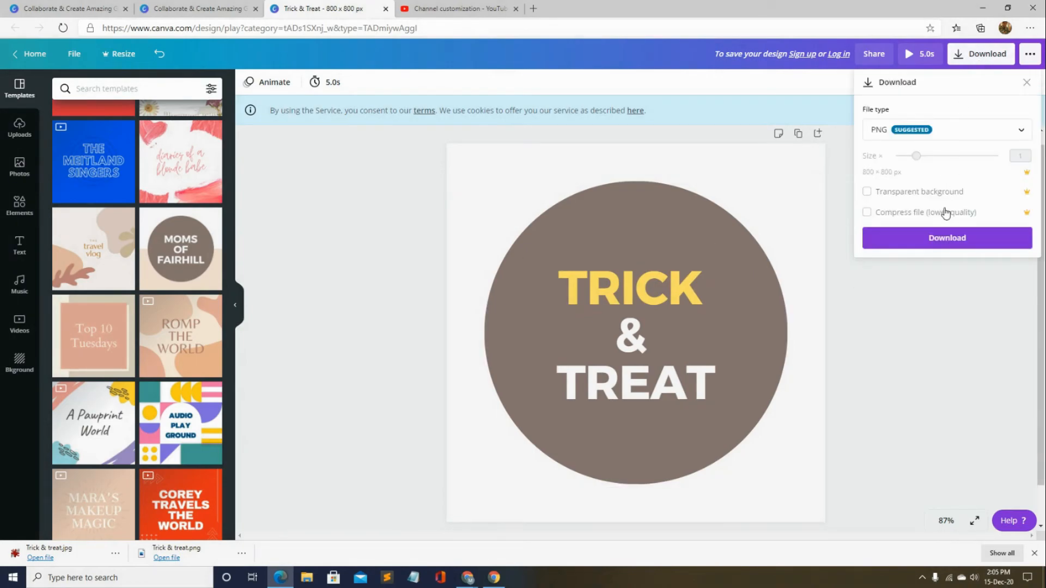
click(896, 134)
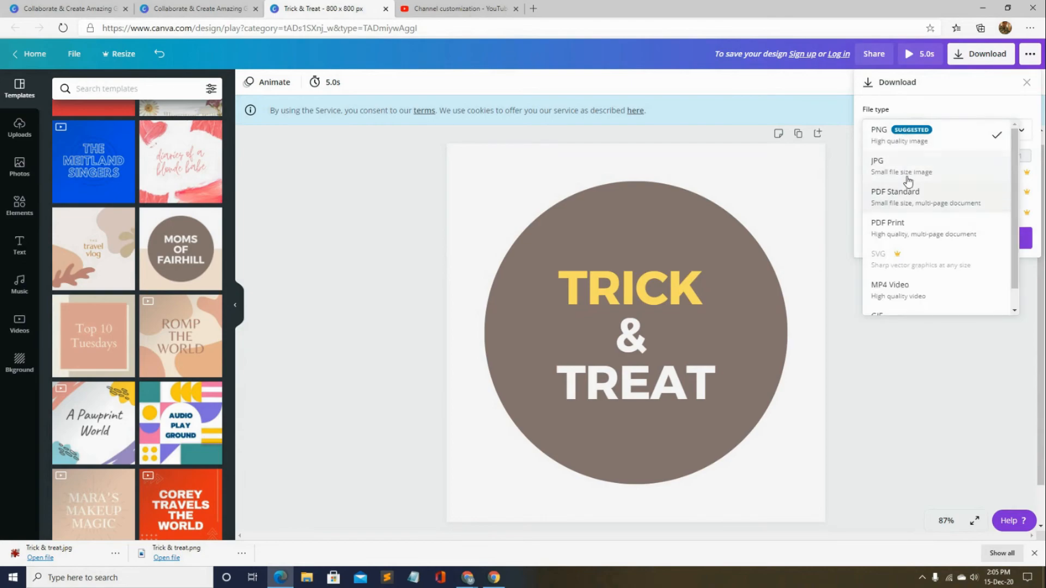
click(907, 176)
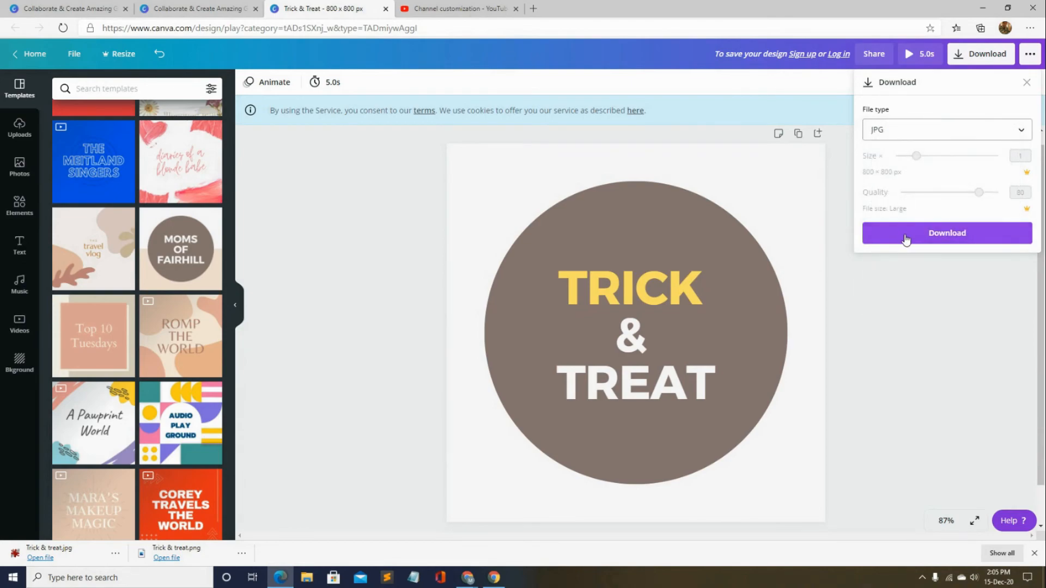
click(905, 240)
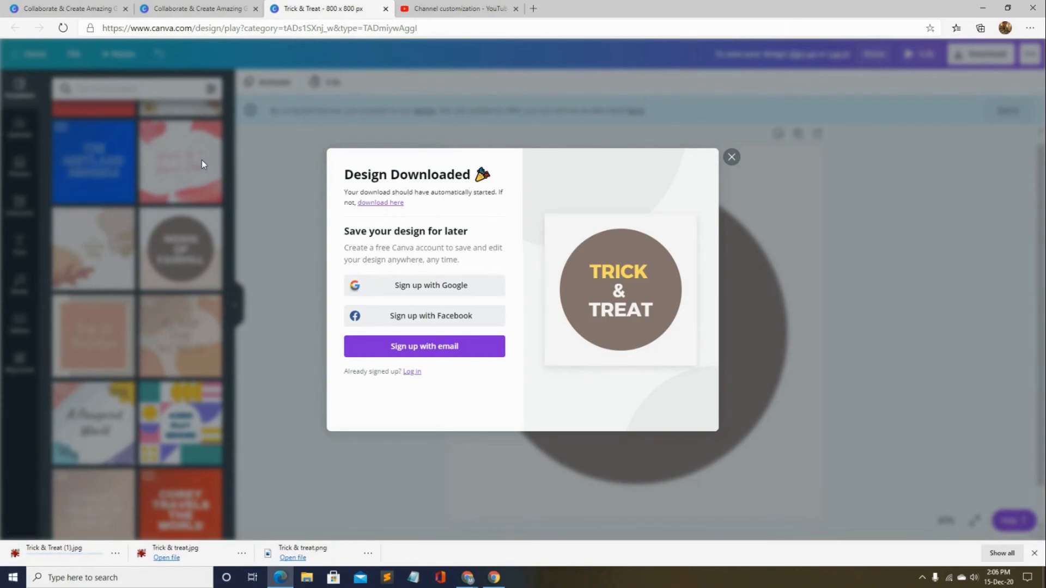
Step: Switch to YouTube Studio and preview the Trick & Treat (1) file as the channel's profile picture, without applying it
click(455, 8)
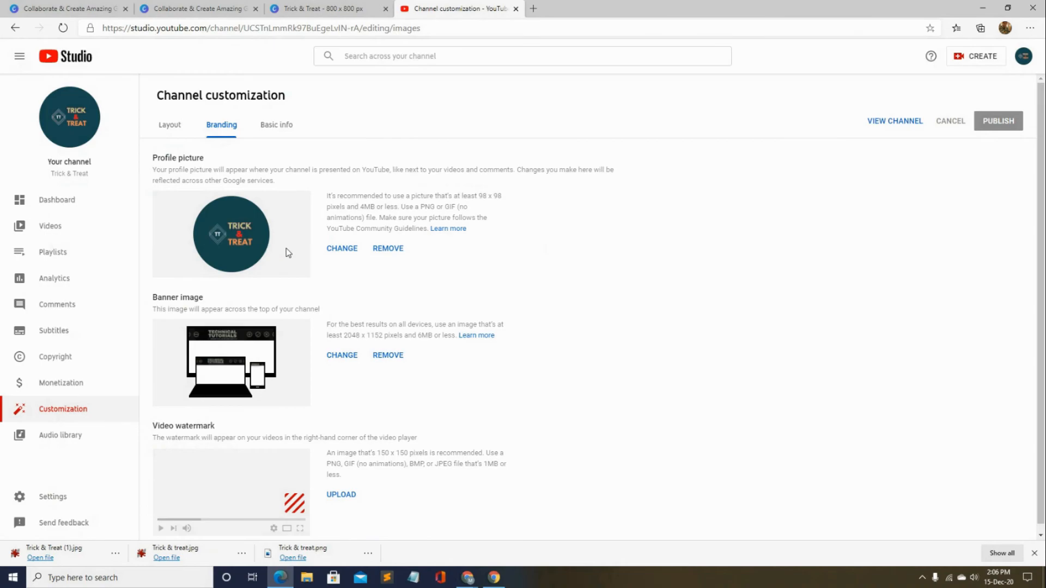
click(350, 250)
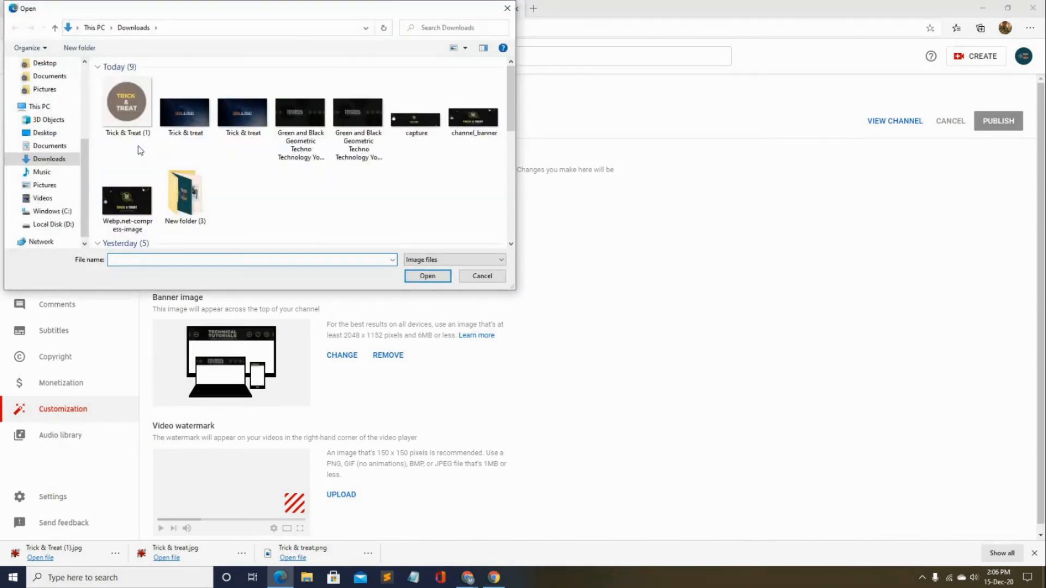
click(132, 129)
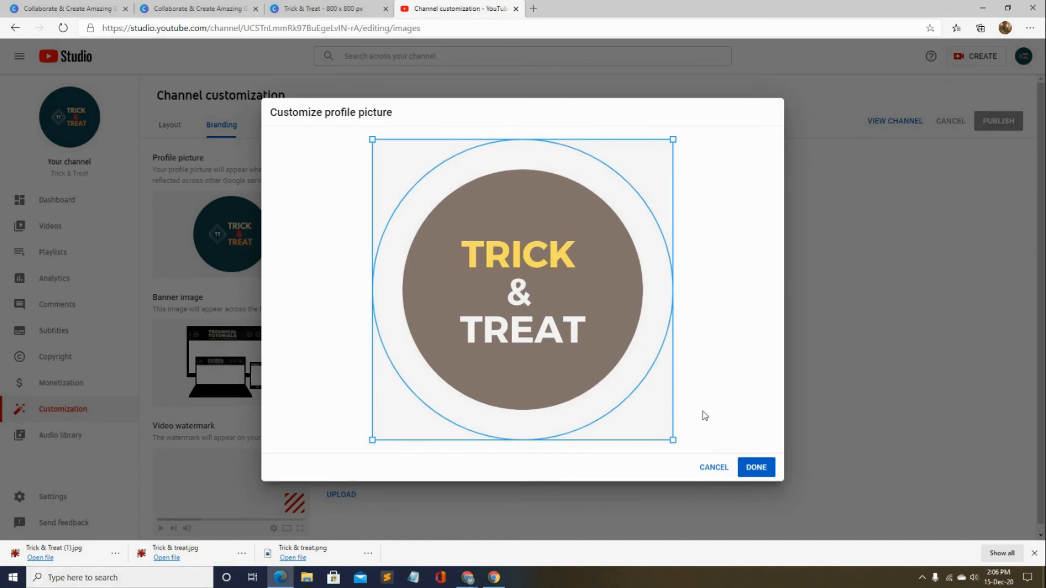
click(726, 467)
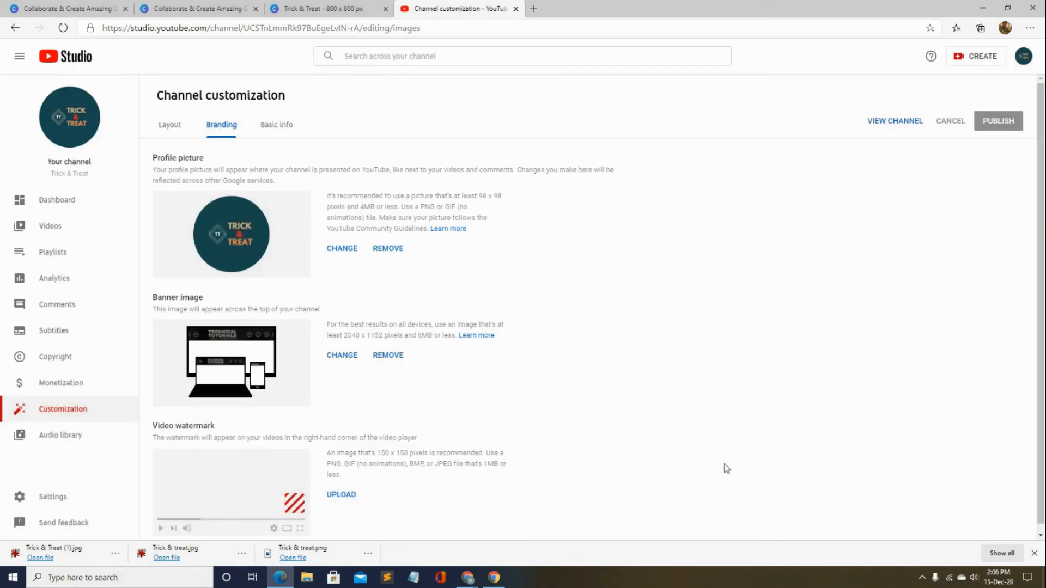